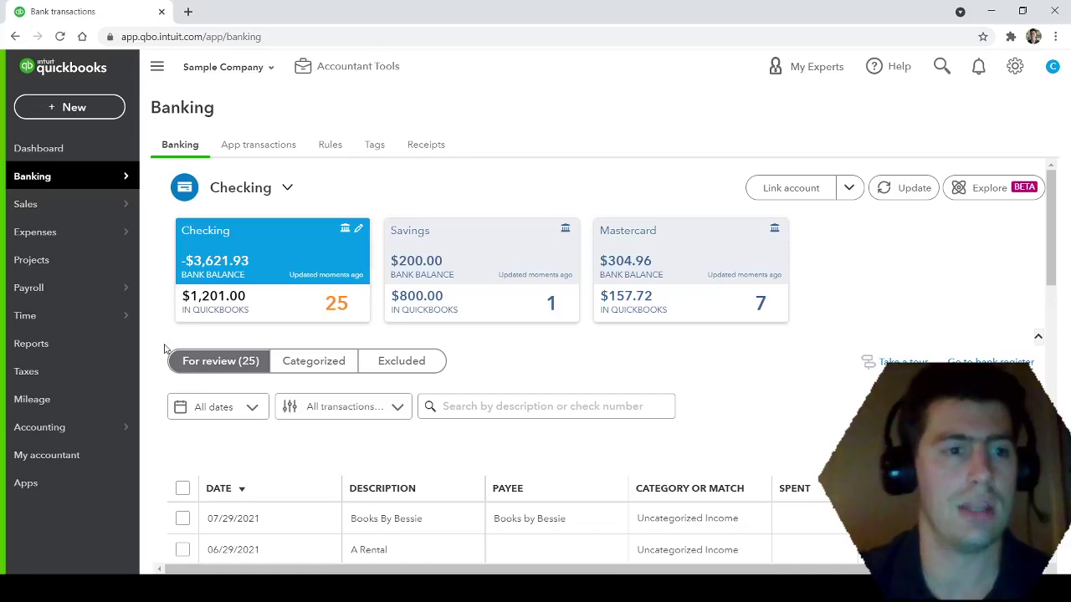
- Start a new project in the Projects area and assign it to the customer Amy's Bird Sanctuary
mouse_move(127, 314)
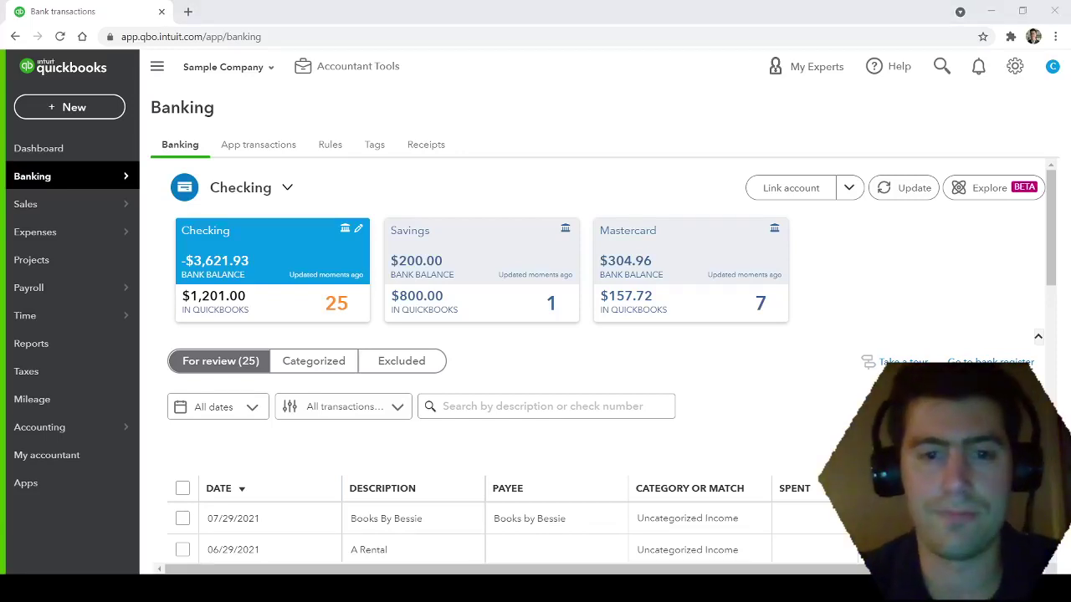
left_click(162, 350)
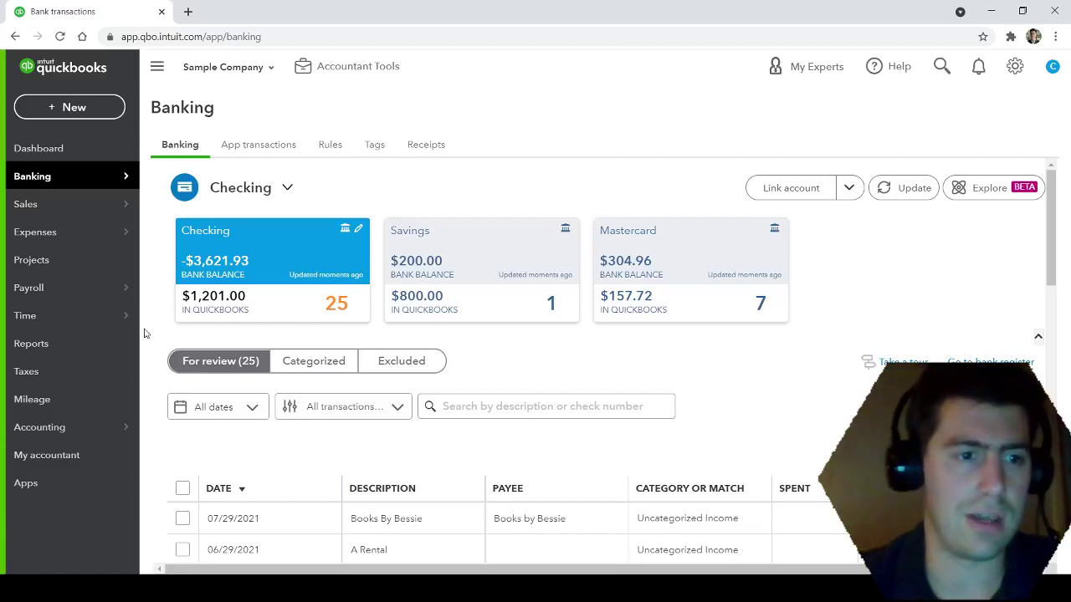
mouse_move(63, 293)
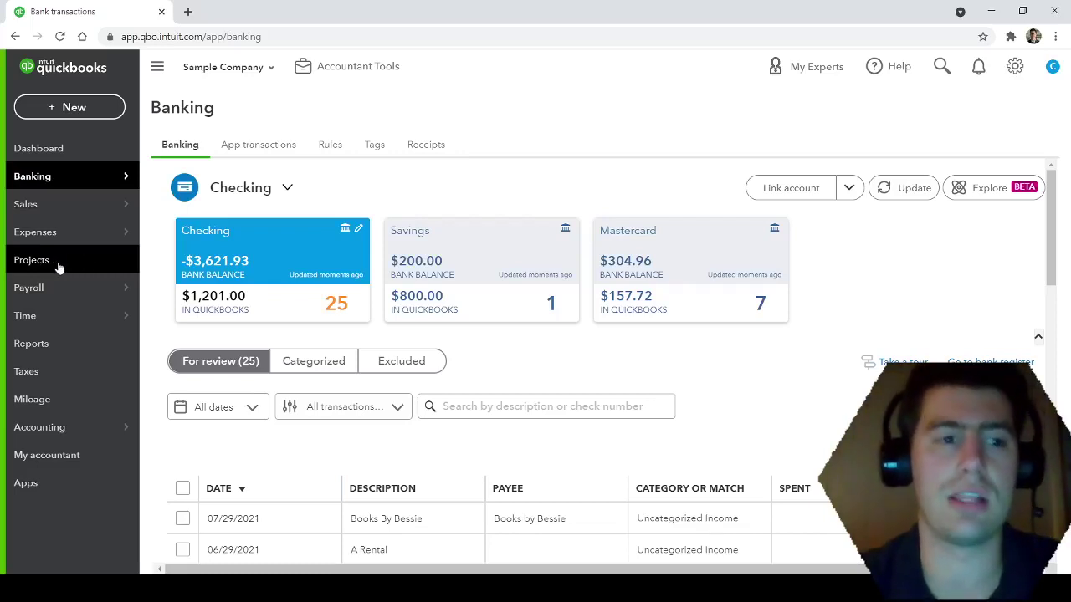
left_click(59, 265)
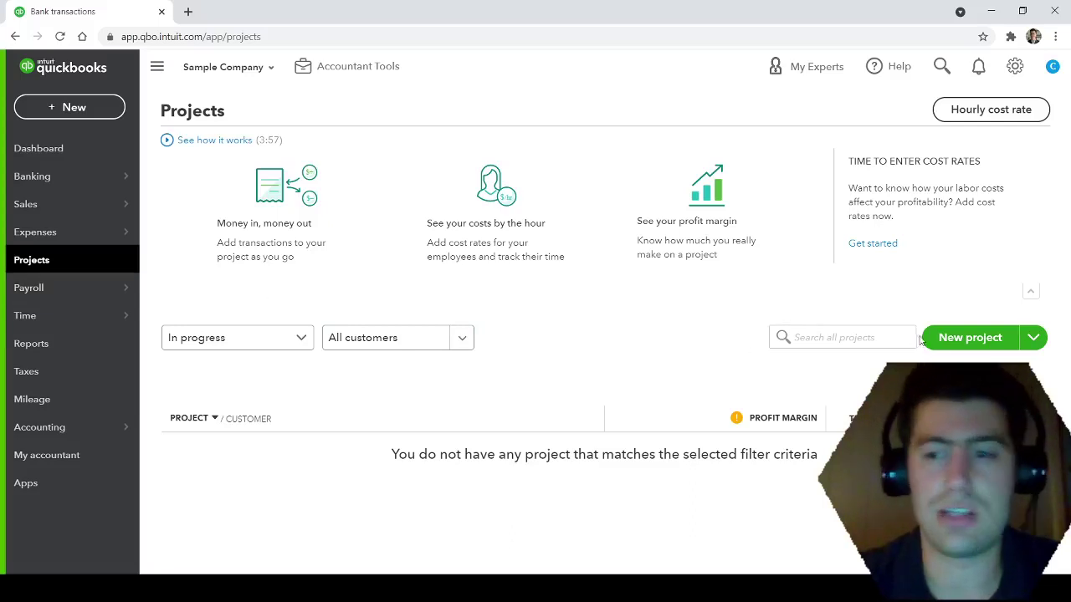
left_click(962, 345)
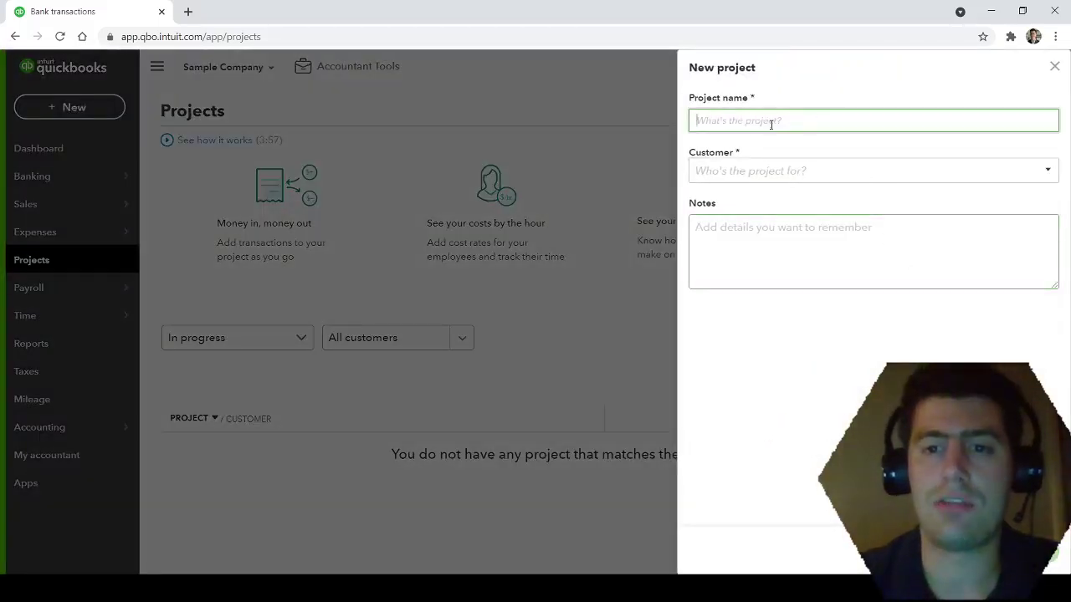
left_click(755, 170)
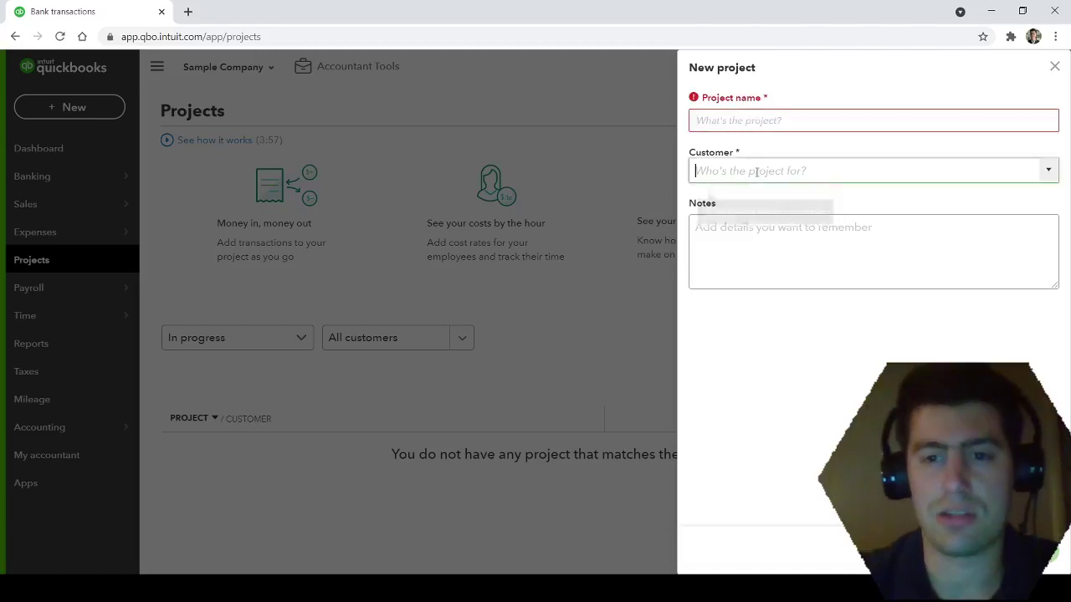
left_click(1049, 173)
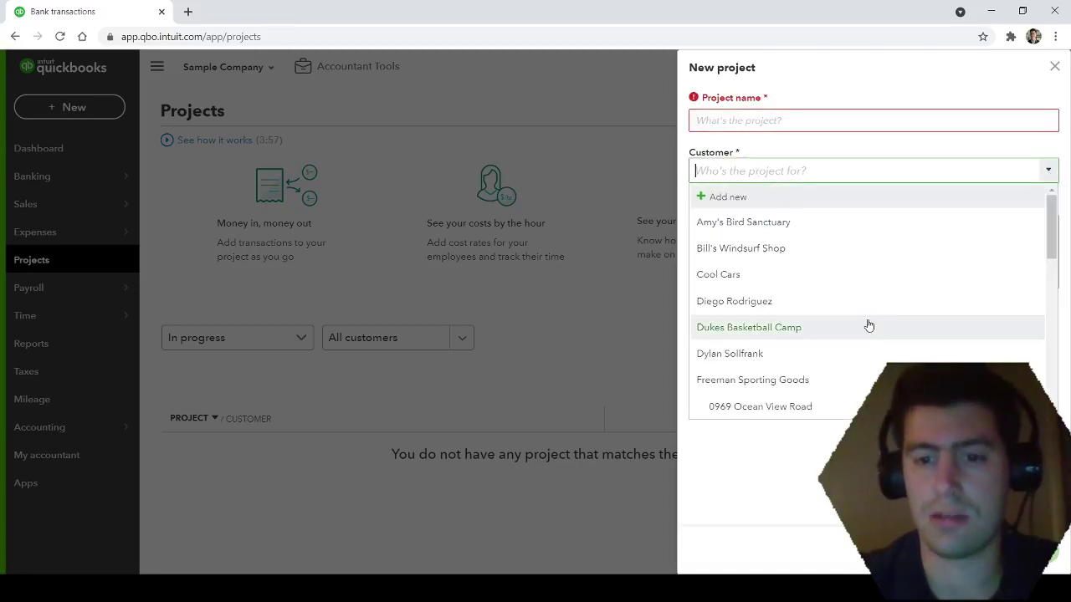
scroll(869, 326, "down", 4)
scroll(869, 325, "down", 3)
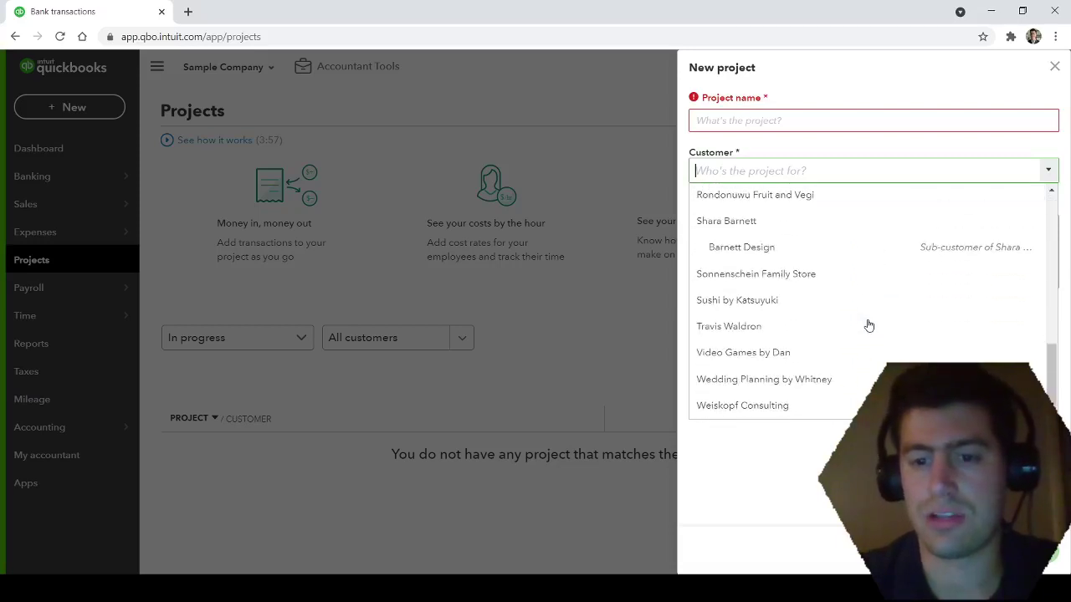
scroll(869, 326, "up", 8)
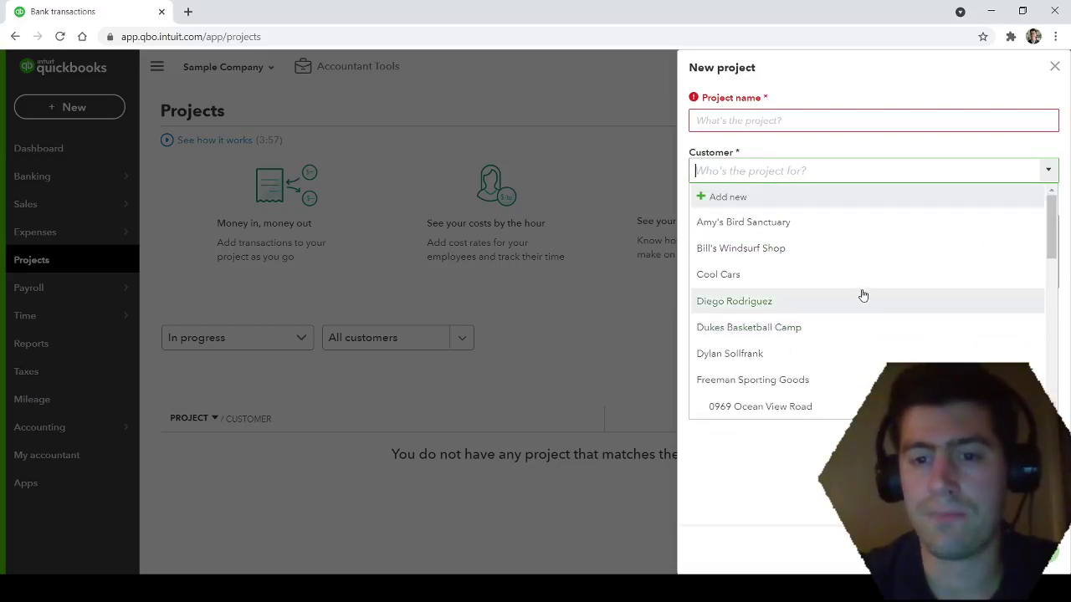
left_click(801, 229)
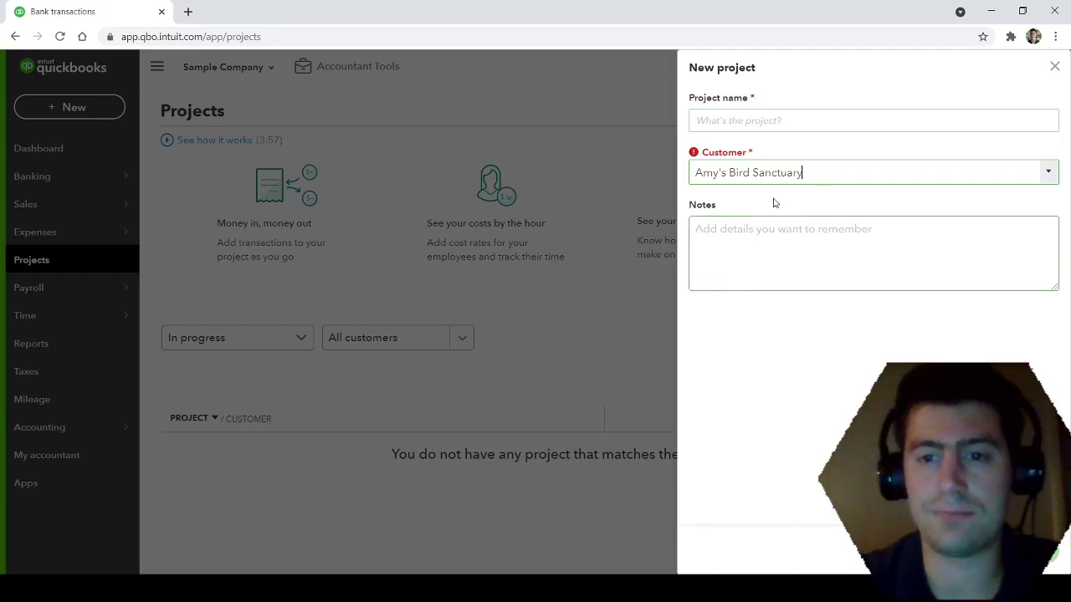
- Name the new project Bird House
left_click(774, 117)
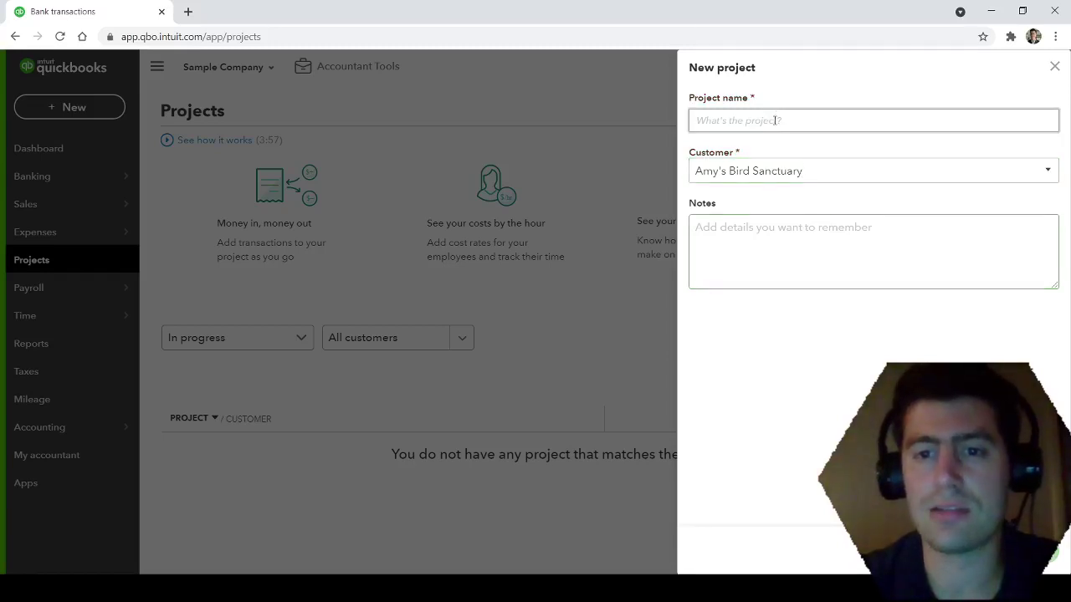
left_click(776, 120)
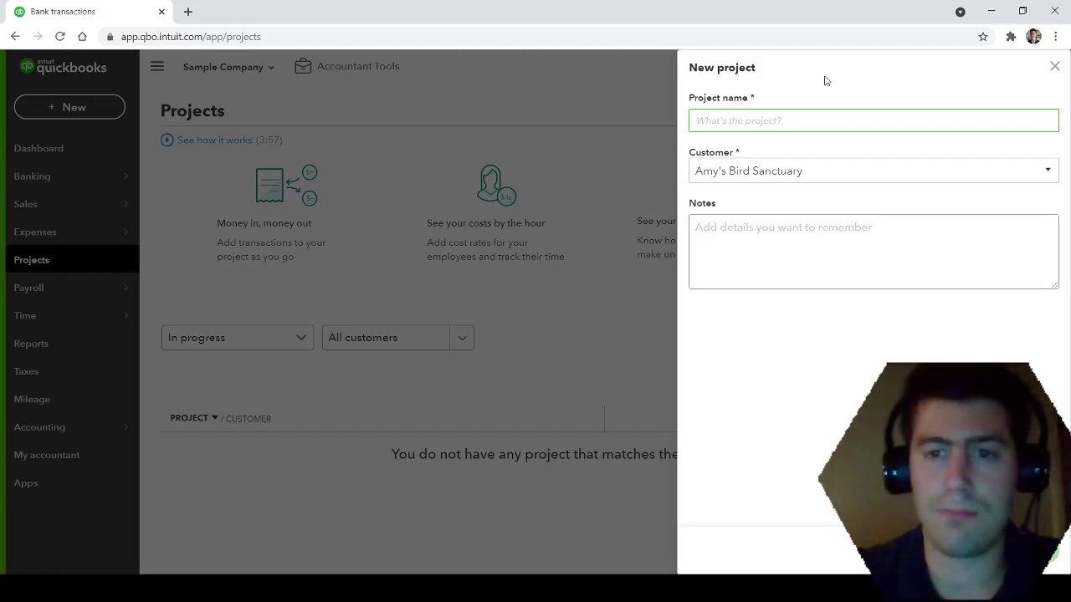
type("Bird House")
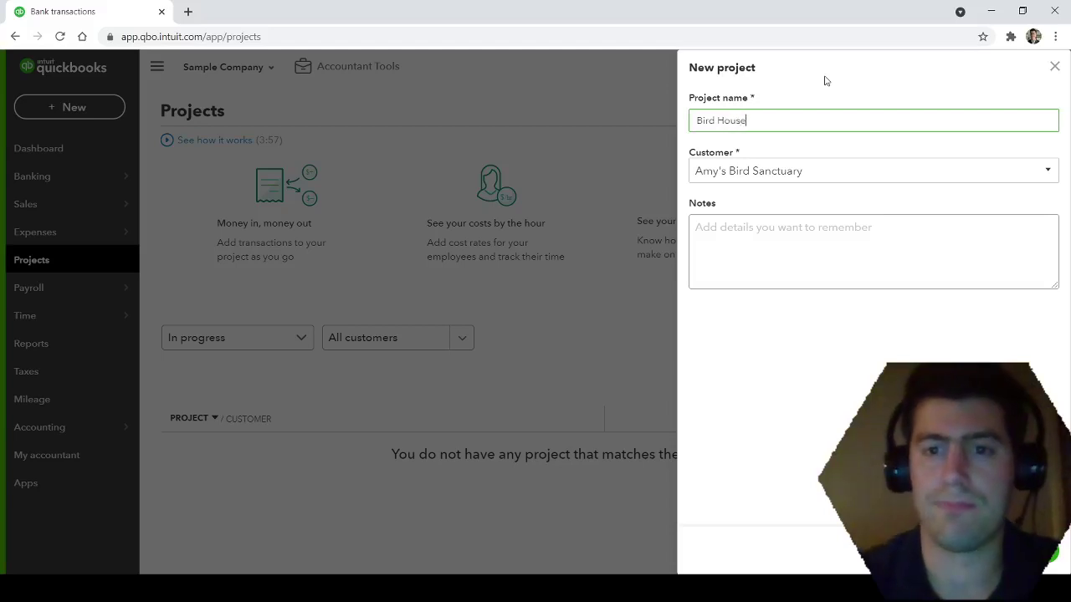
left_click(851, 241)
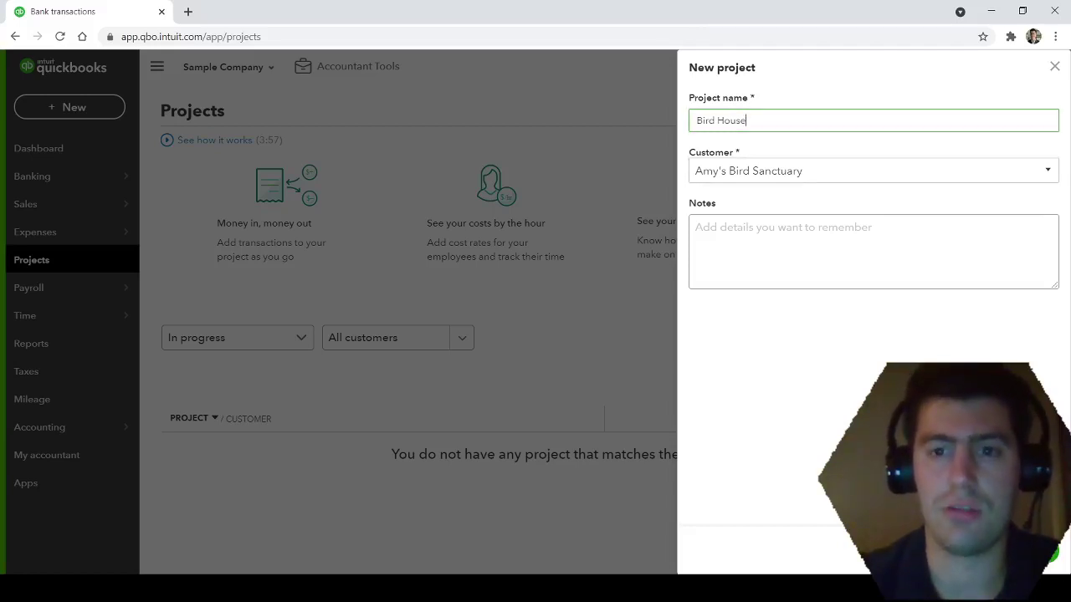
- Try a street address as both the project name and the customer of the new project
triple_click(788, 116)
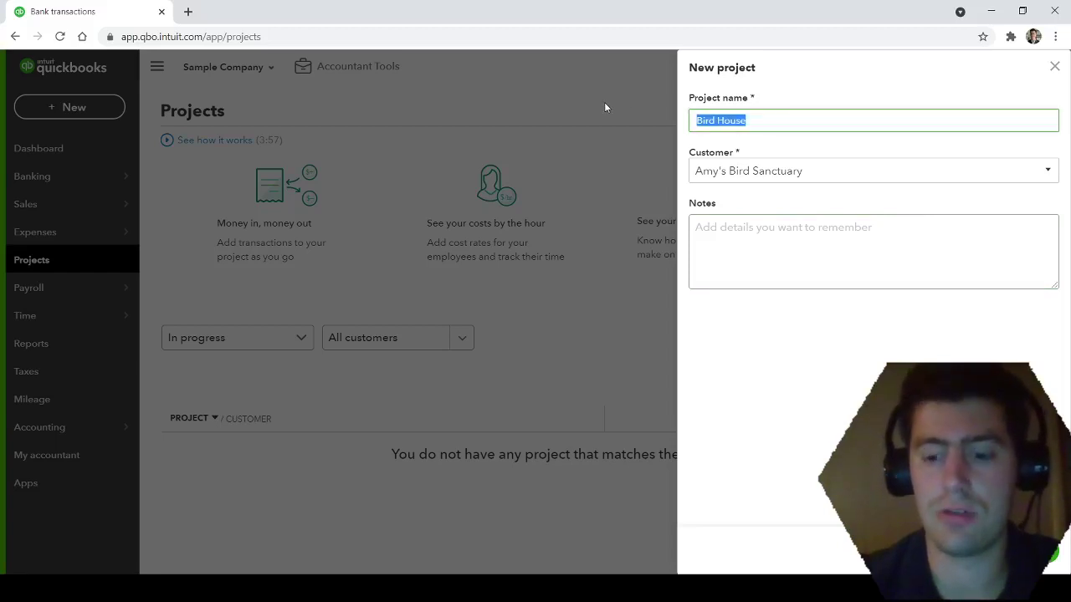
type("1 Main St")
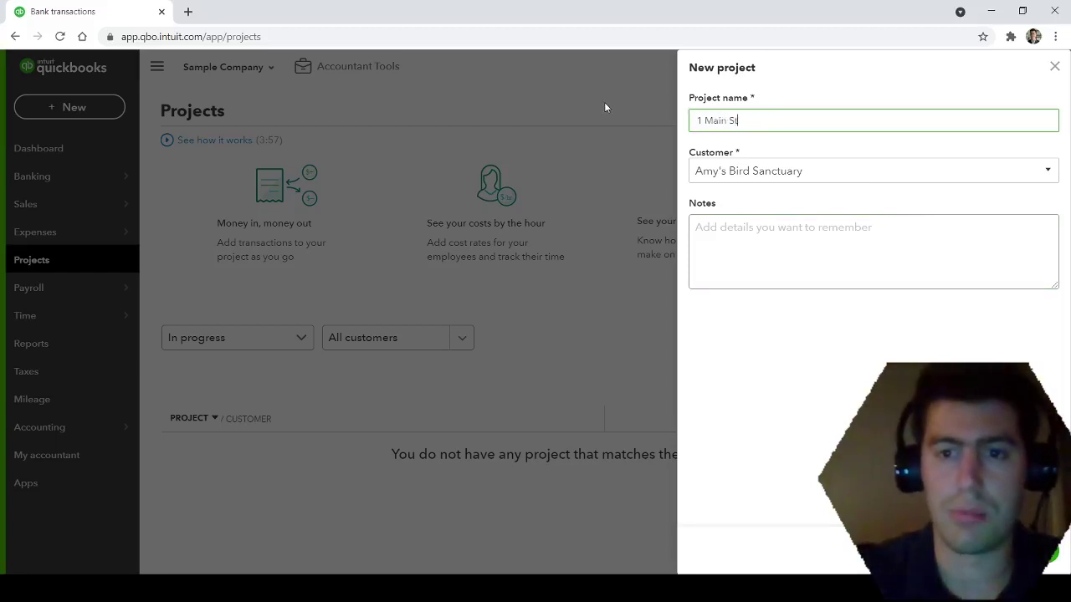
left_click(805, 171)
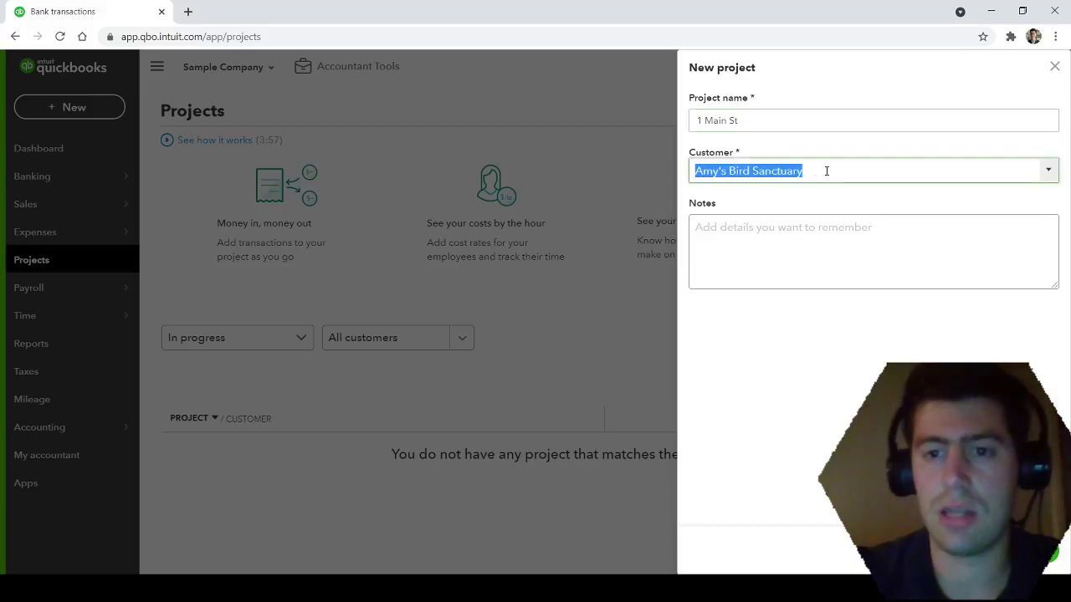
type("1 Mai")
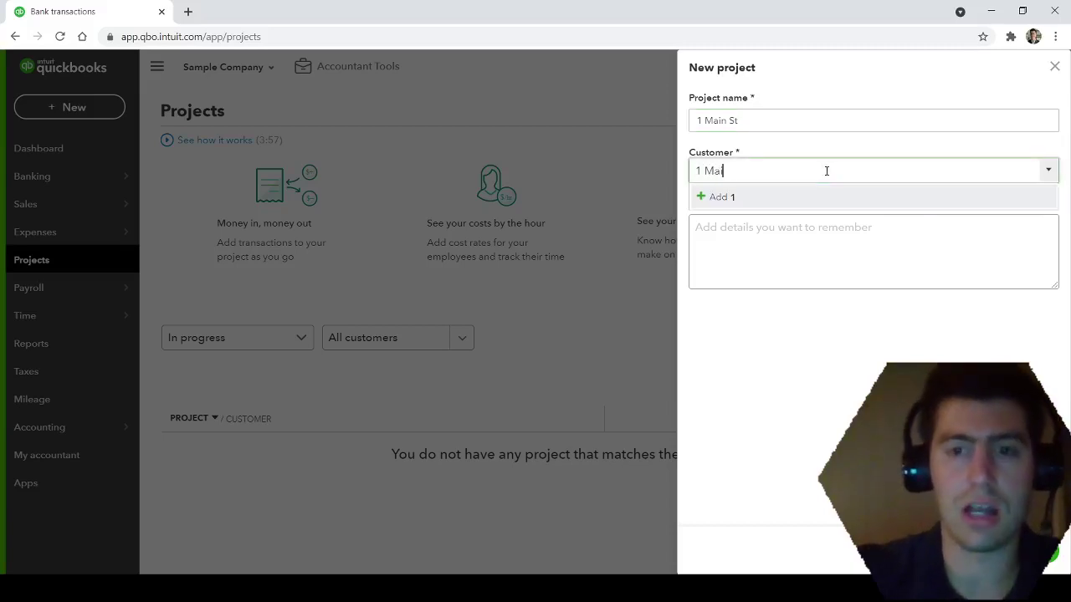
type("n St")
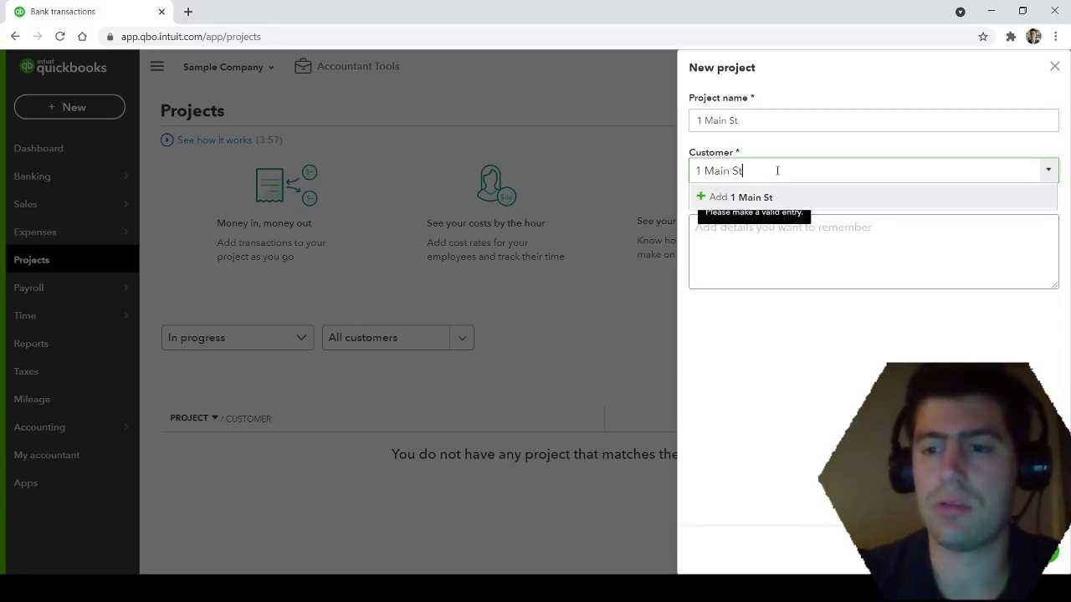
- Set the customer back to Amy's Bird Sanctuary and the project name to Bird House, and save the project
left_click_drag(777, 171, 660, 171)
key("BackSpace")
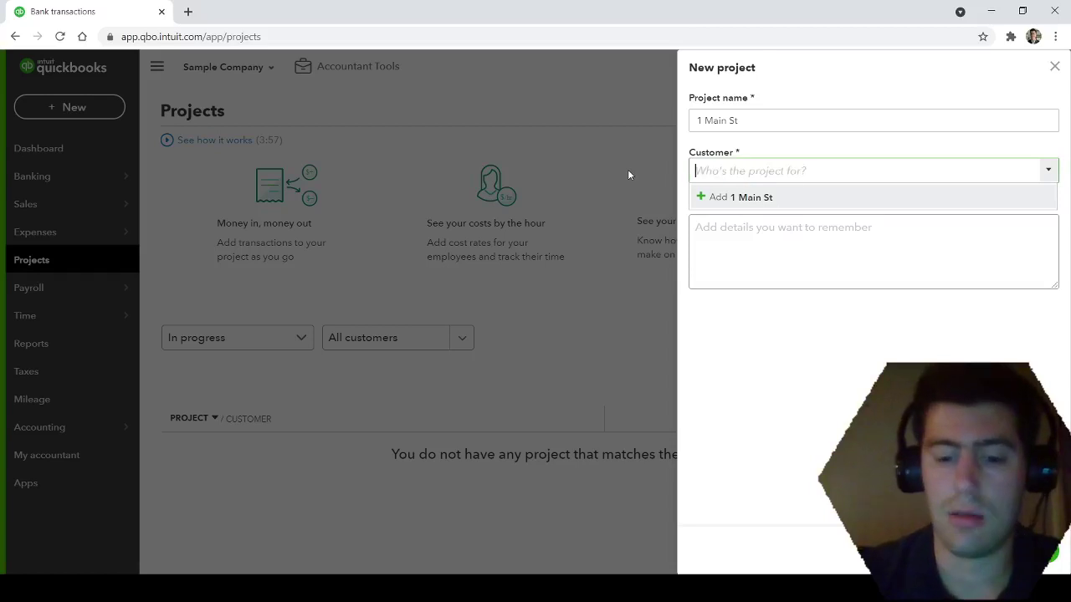
type("Amy's Bird Sanctuary")
left_click(749, 223)
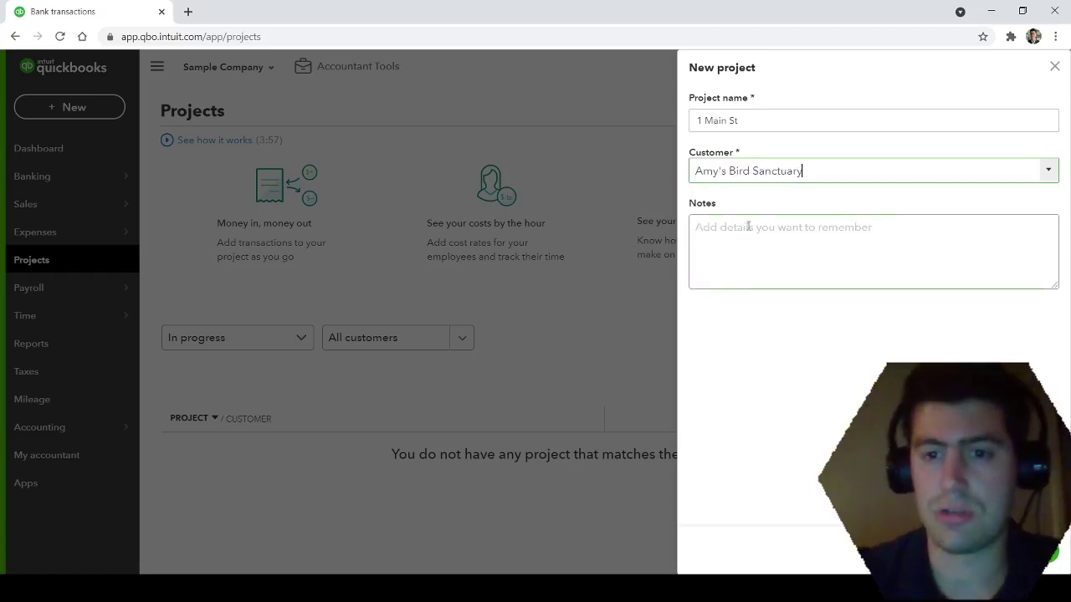
left_click_drag(762, 117, 552, 122)
type("Bird House")
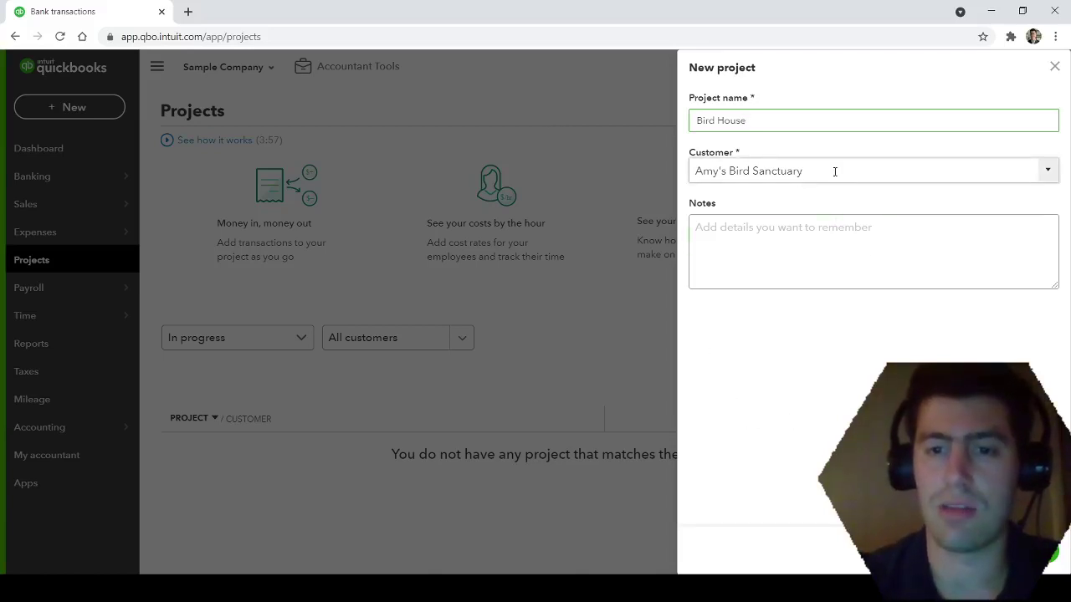
left_click(782, 245)
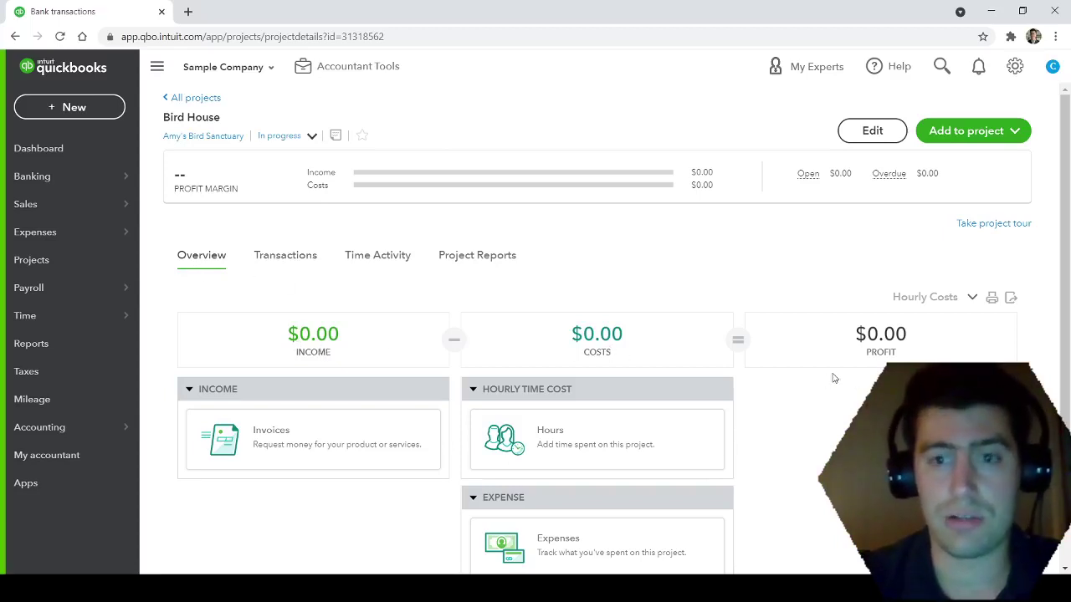
- Go from the project overview to the bank transactions page
mouse_move(38, 180)
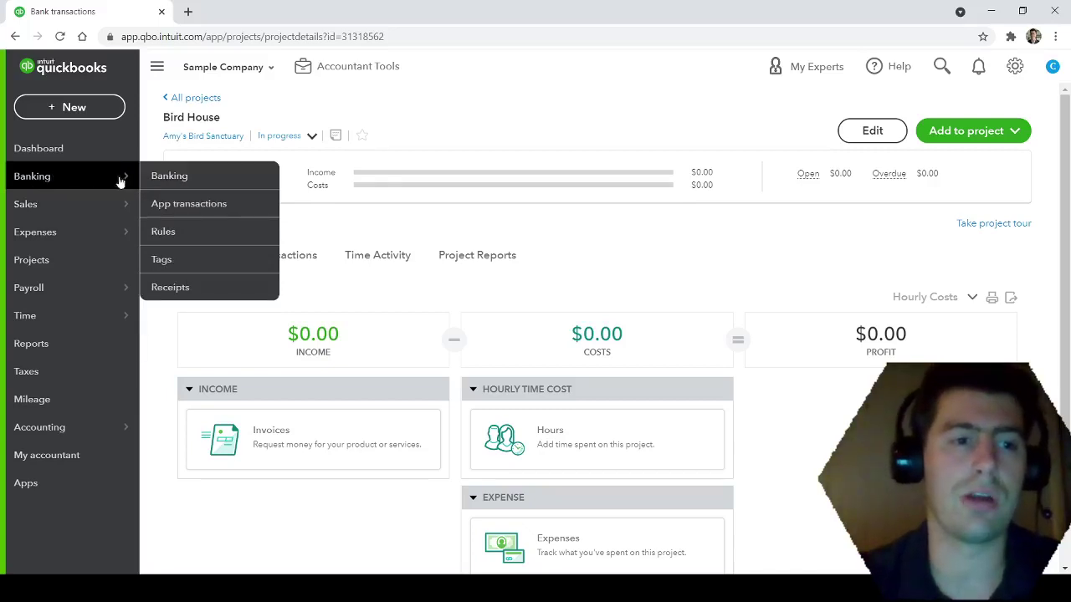
left_click(75, 105)
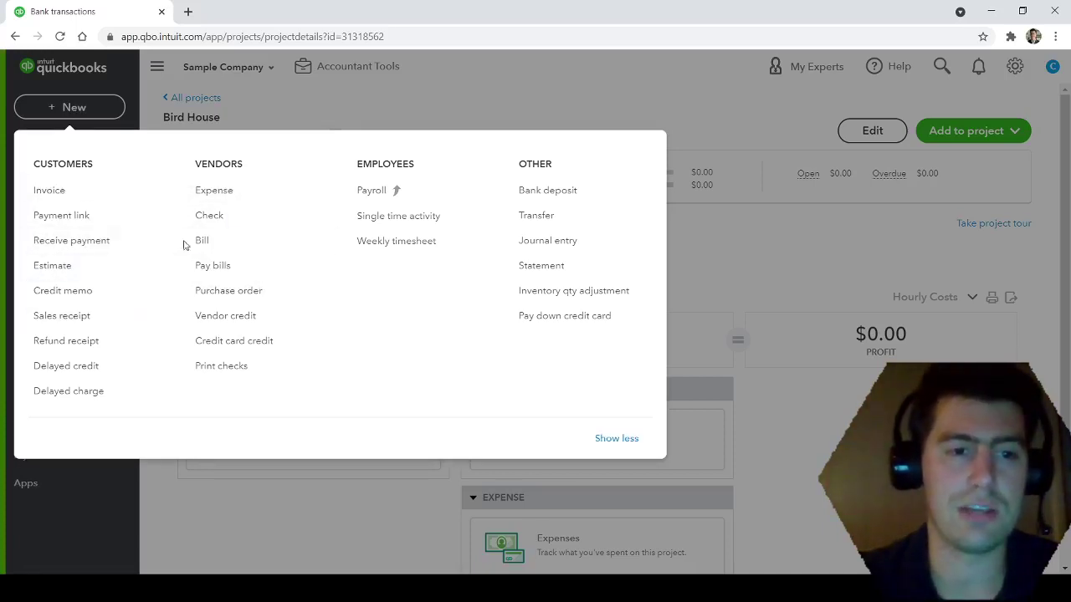
key("Escape")
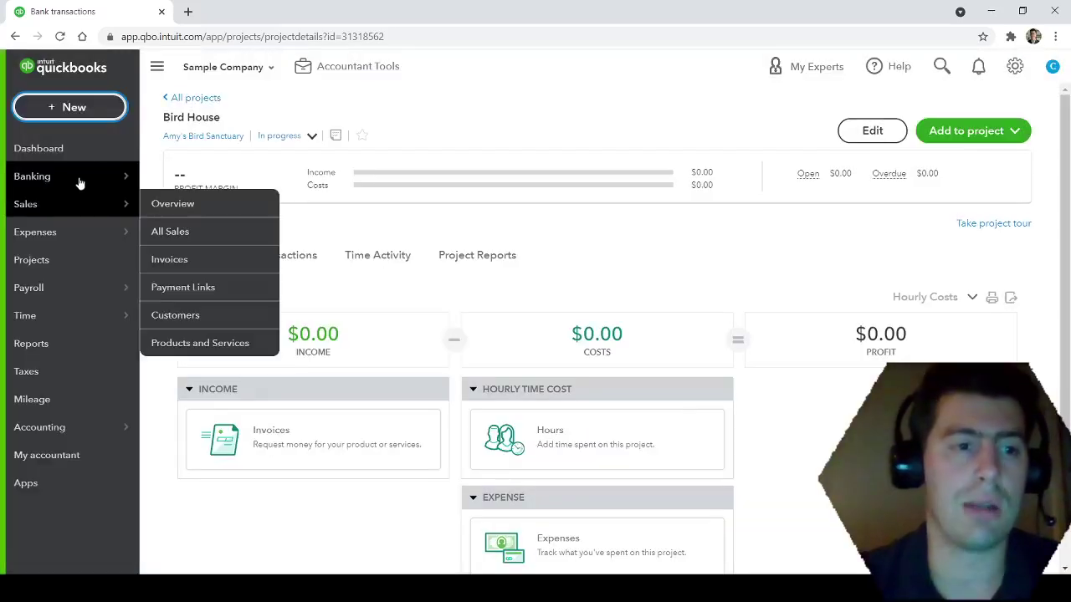
mouse_move(117, 177)
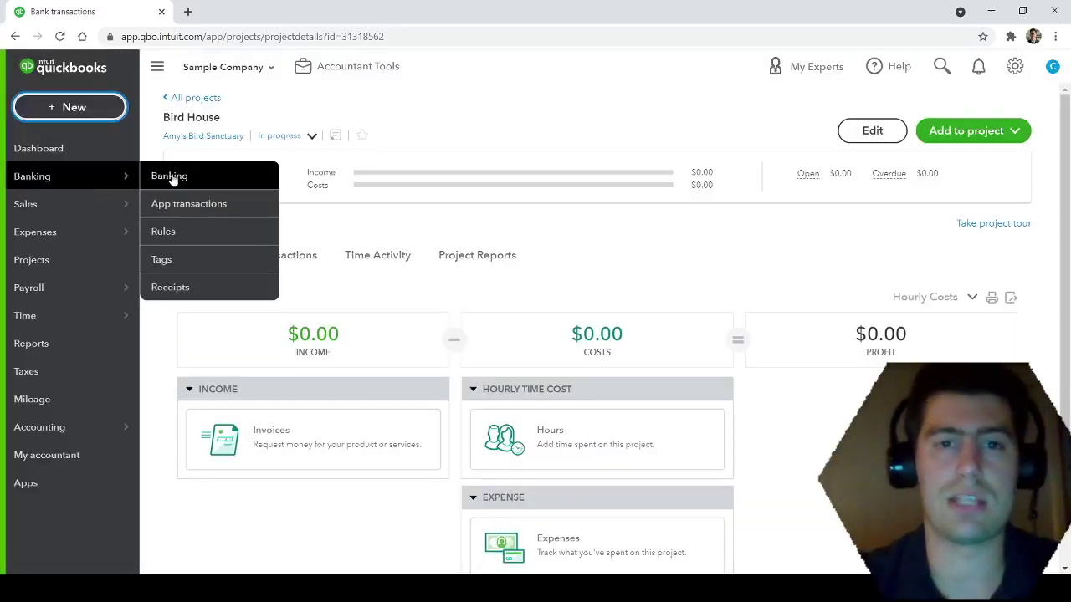
left_click(172, 177)
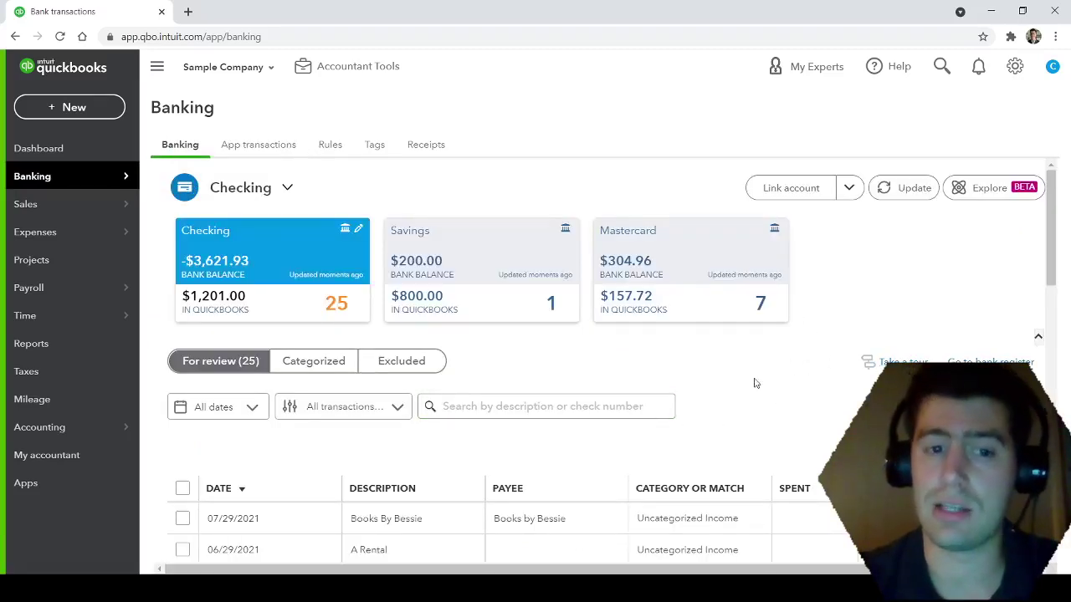
- Assign the $55.00 Books By Bessie deposit dated 07/29/2021 to the Bird House project of Amy's Bird Sanctuary
scroll(754, 383, "down", 2)
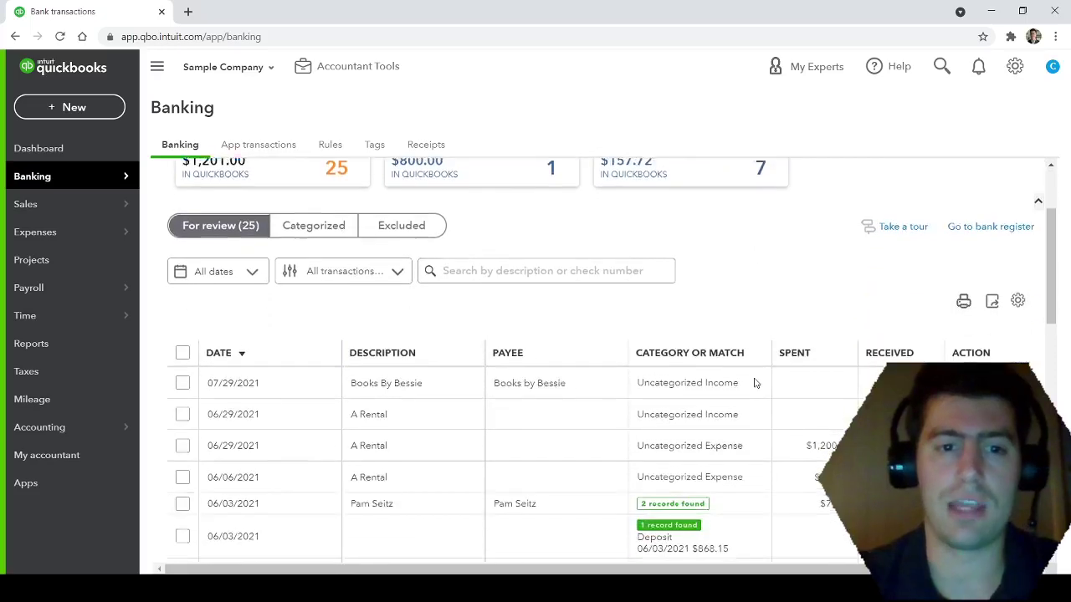
scroll(754, 383, "up", 2)
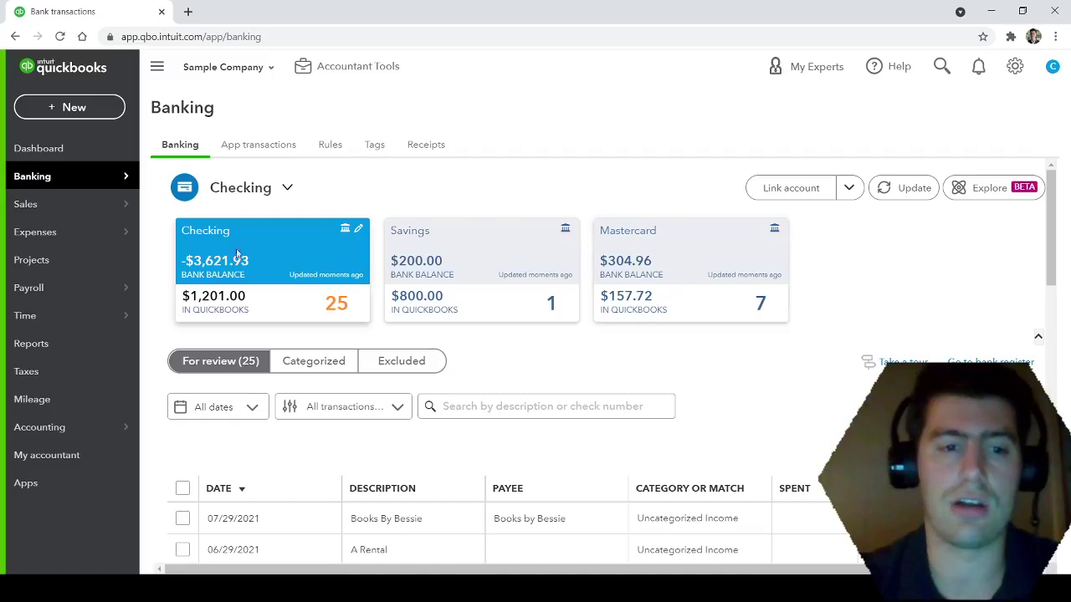
scroll(208, 232, "down", 3)
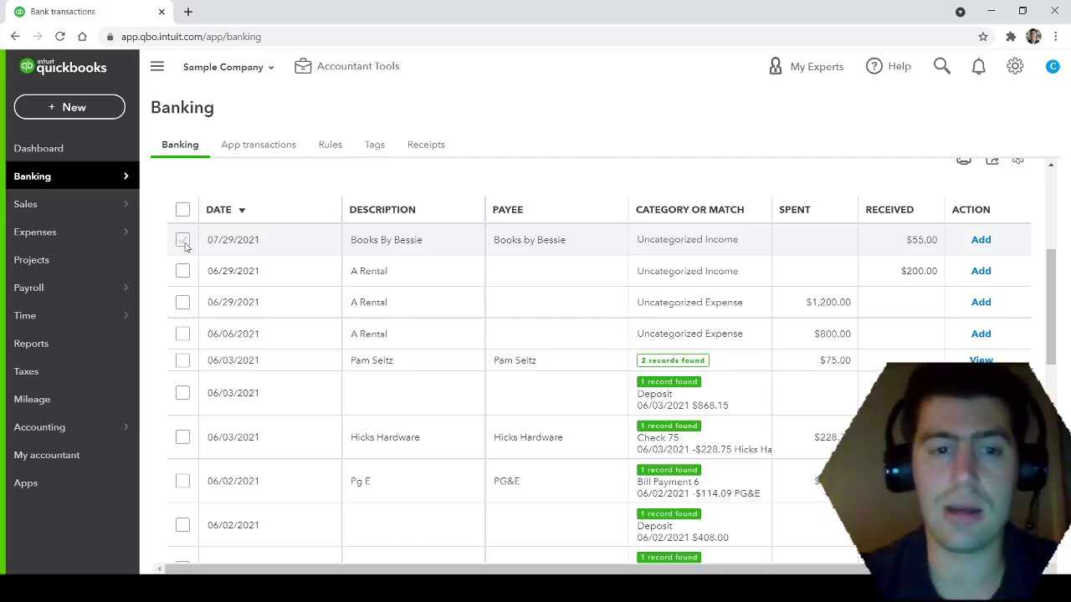
left_click(182, 240)
left_click(183, 240)
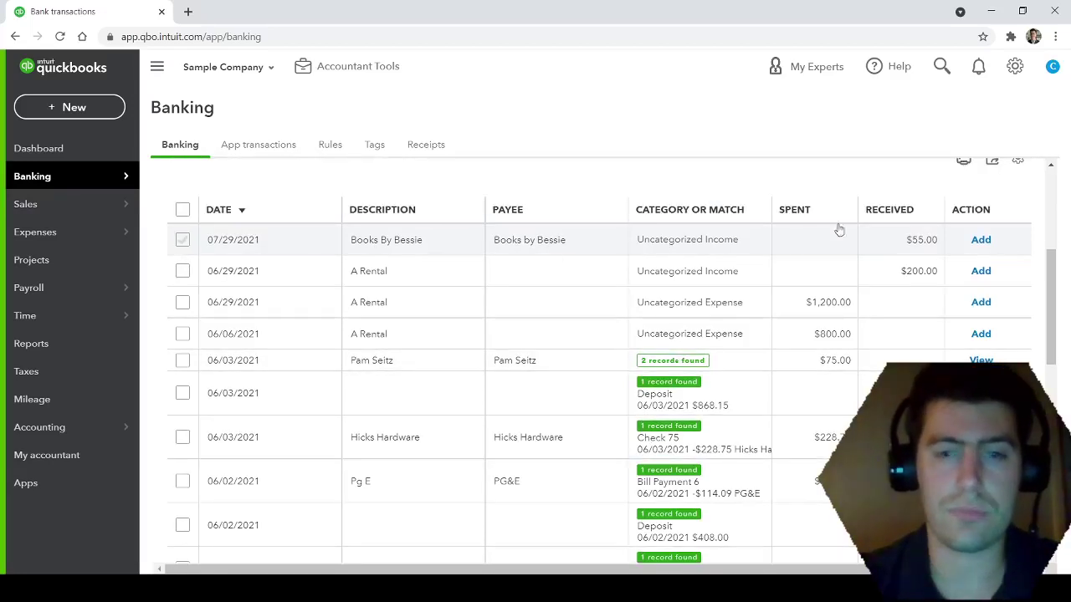
left_click(611, 243)
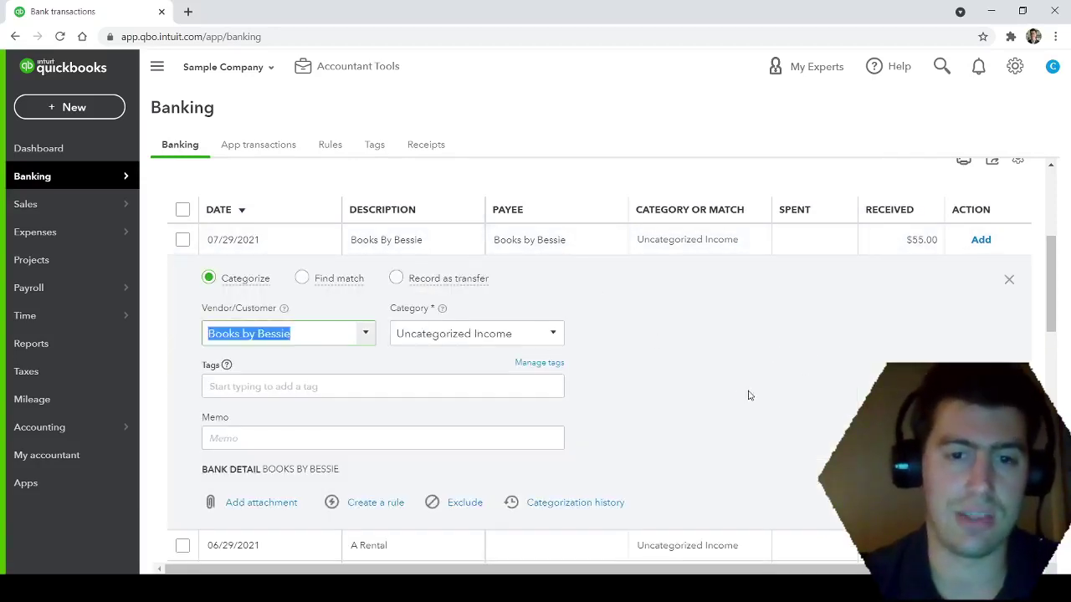
scroll(745, 394, "down", 1)
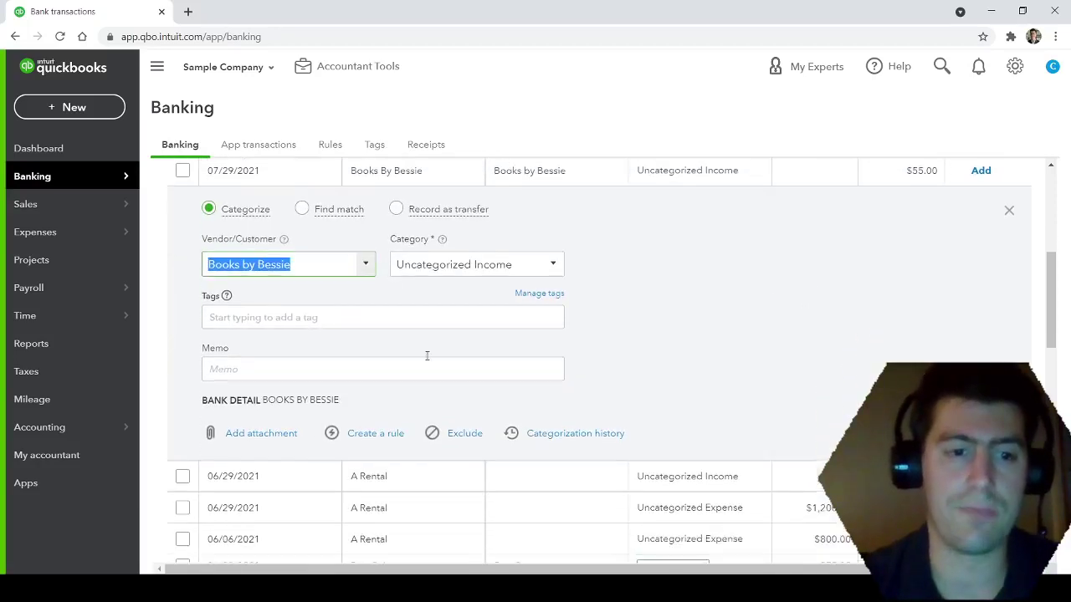
left_click(365, 264)
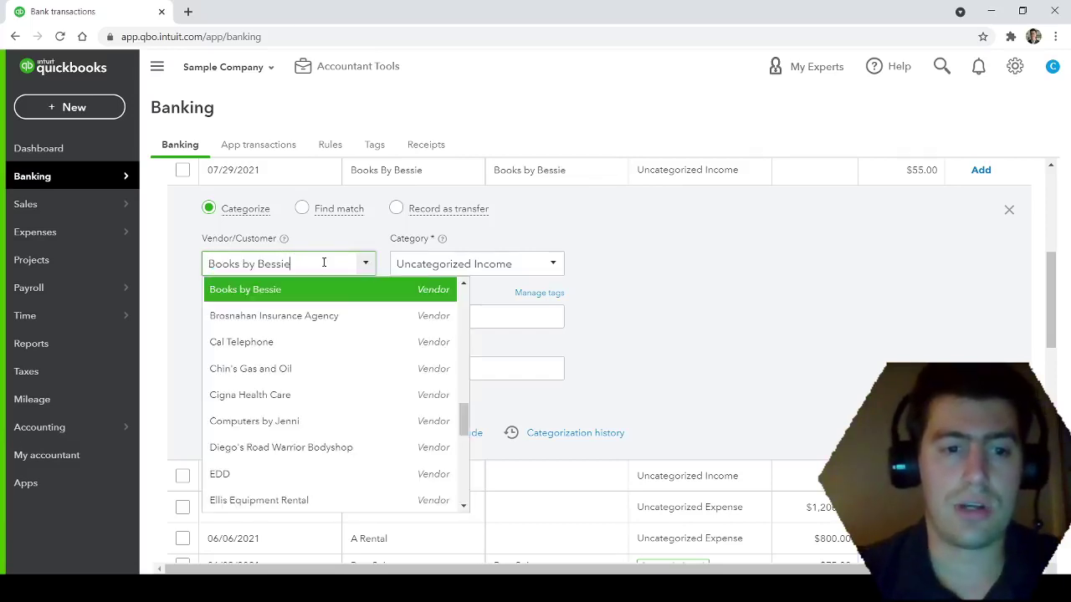
key("BackSpace")
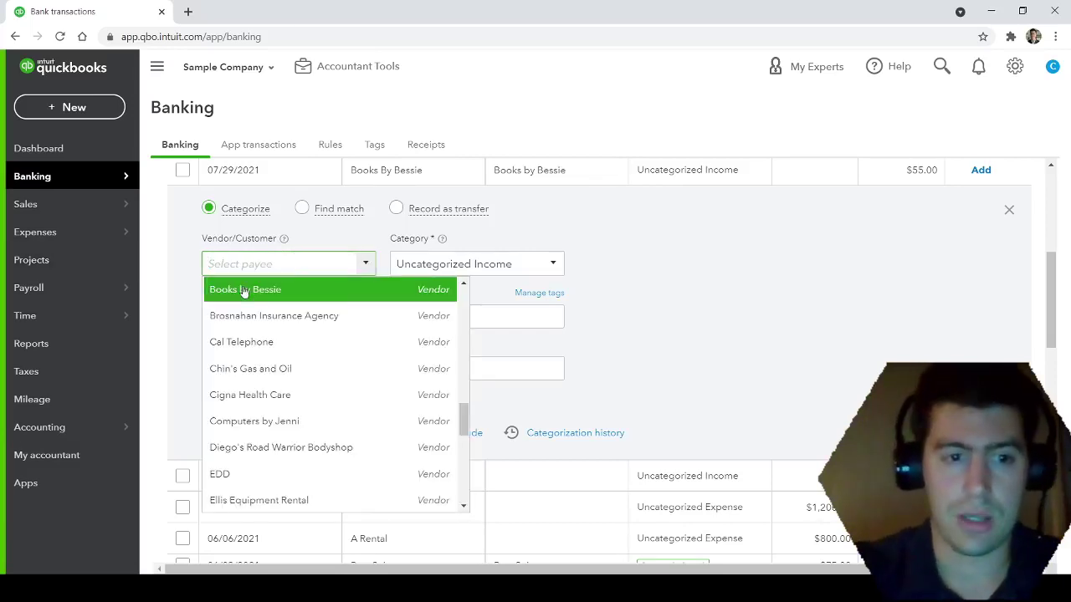
type("Amy's Bird Sanctuary")
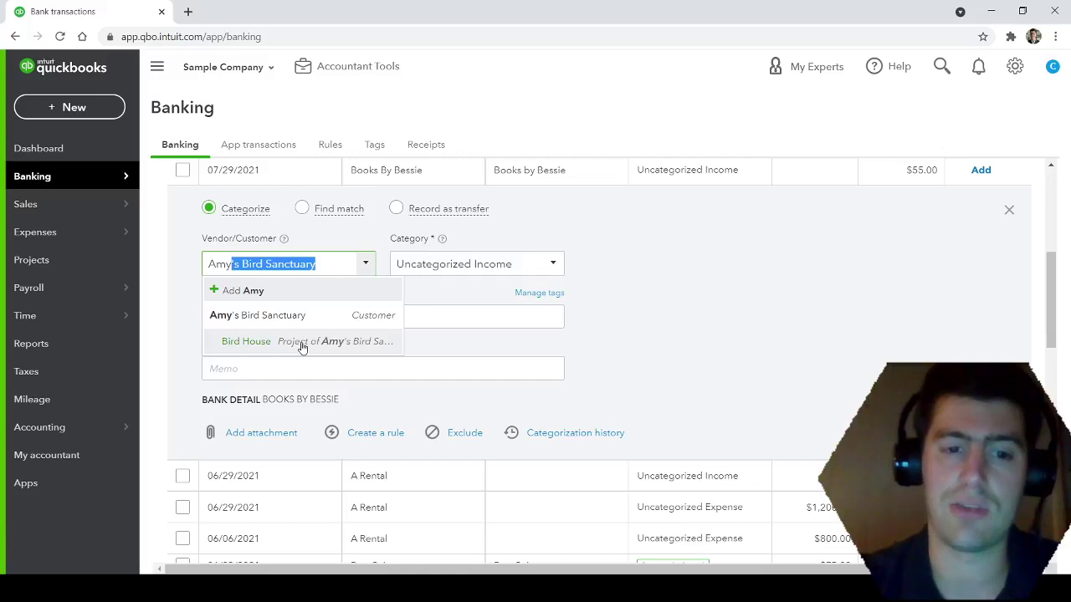
left_click(302, 347)
- Set the $55.00 deposit's category to Design income and add the transaction to the books
key("Tab")
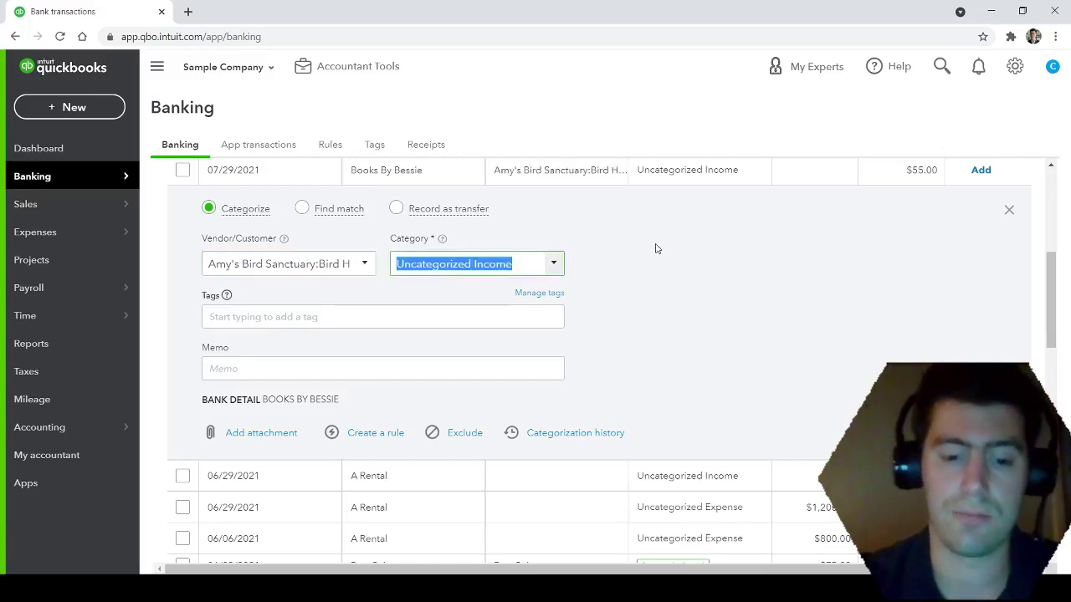
type("income")
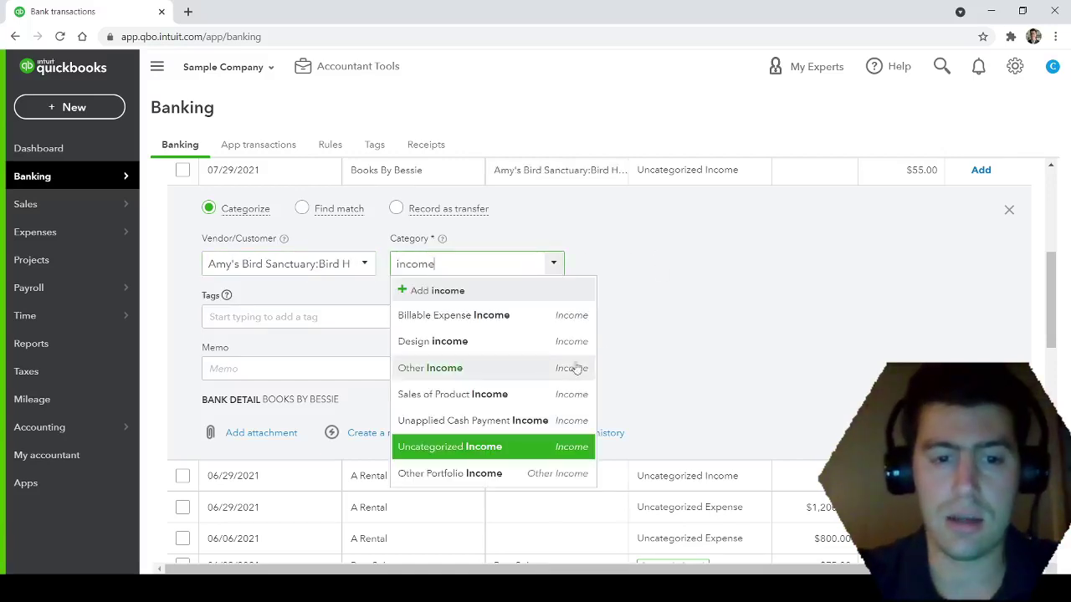
left_click(474, 343)
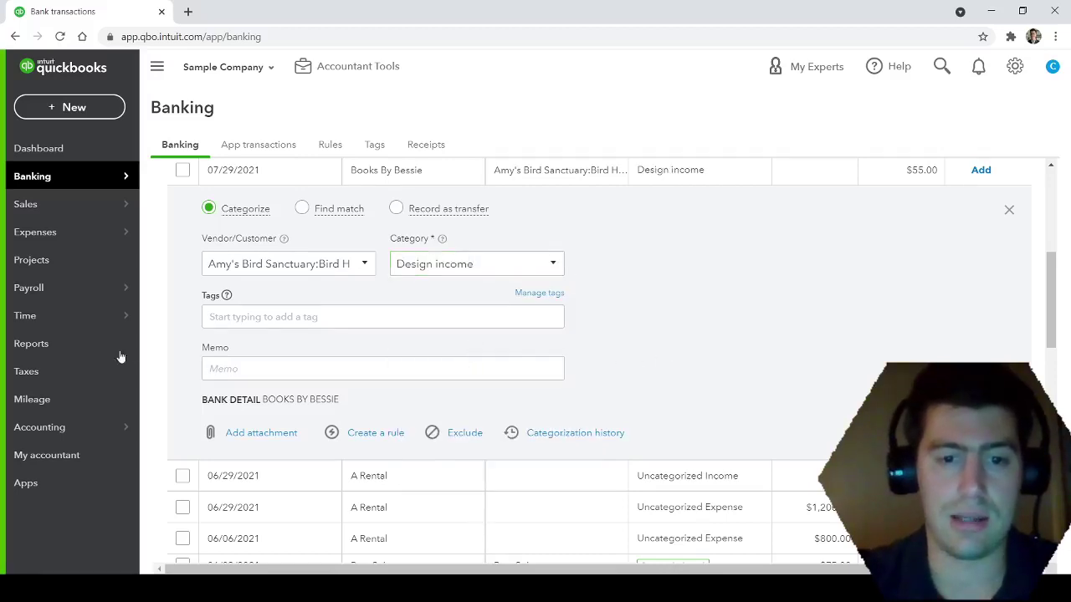
left_click(325, 370)
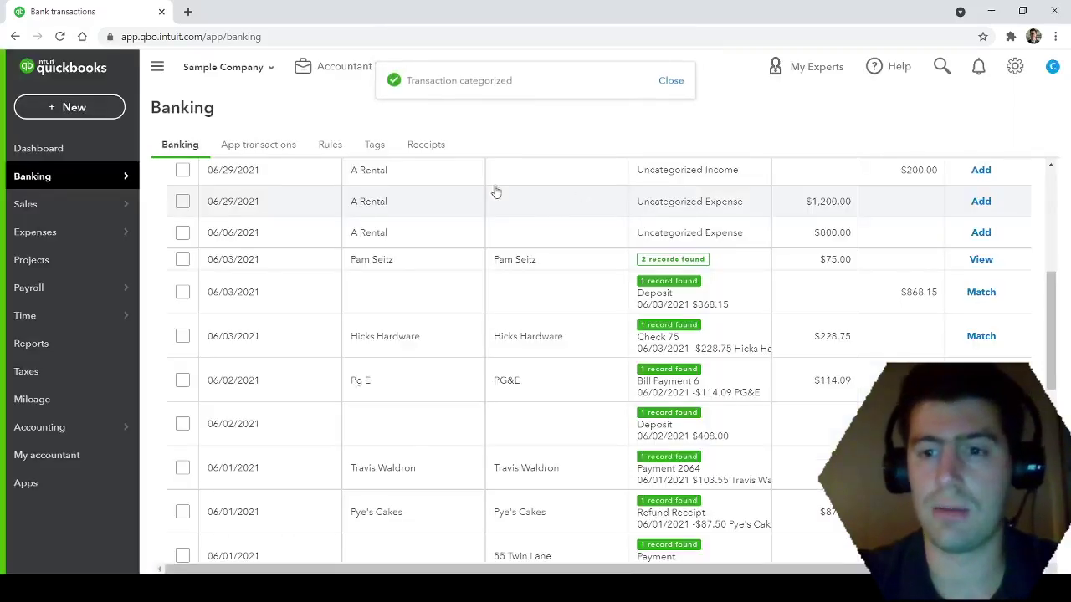
- Categorize the $200.00 A Rental deposit as Design income for the Bird House project and add it
left_click(410, 178)
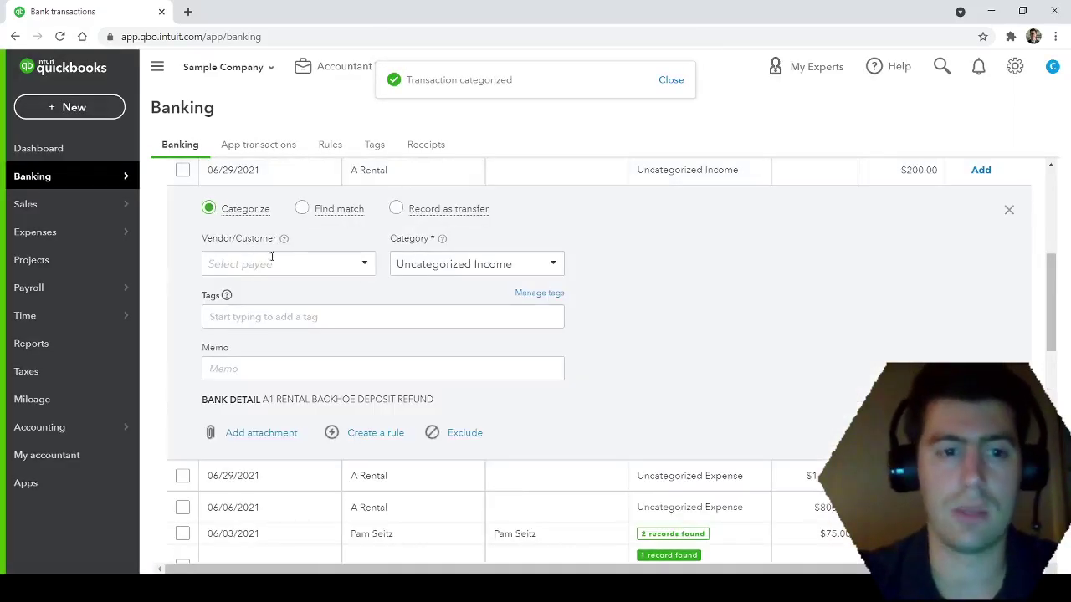
type("amy")
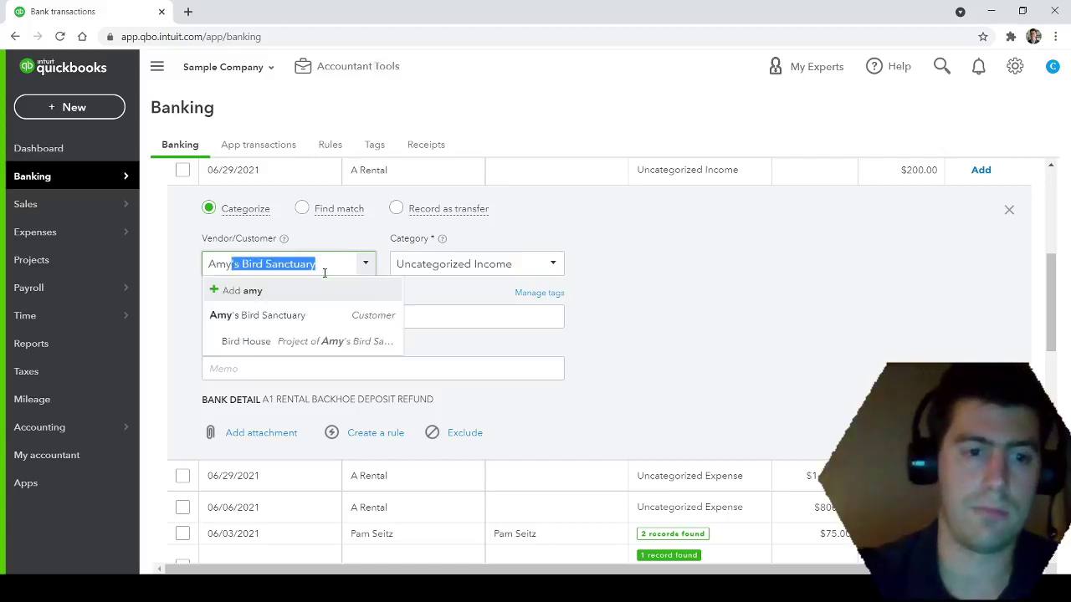
left_click(371, 343)
left_click(526, 265)
type("des")
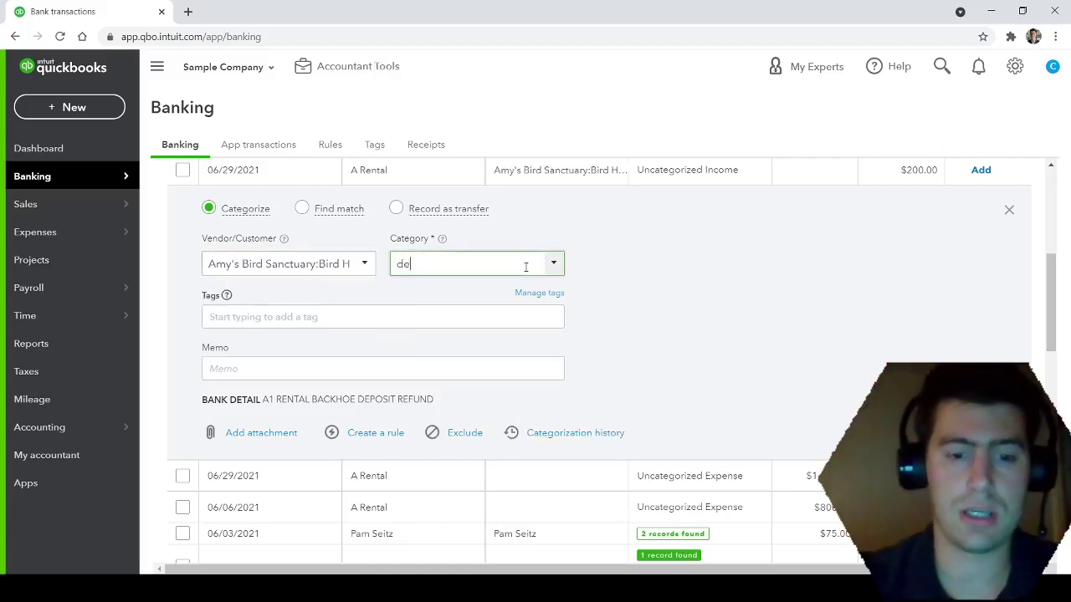
left_click(483, 315)
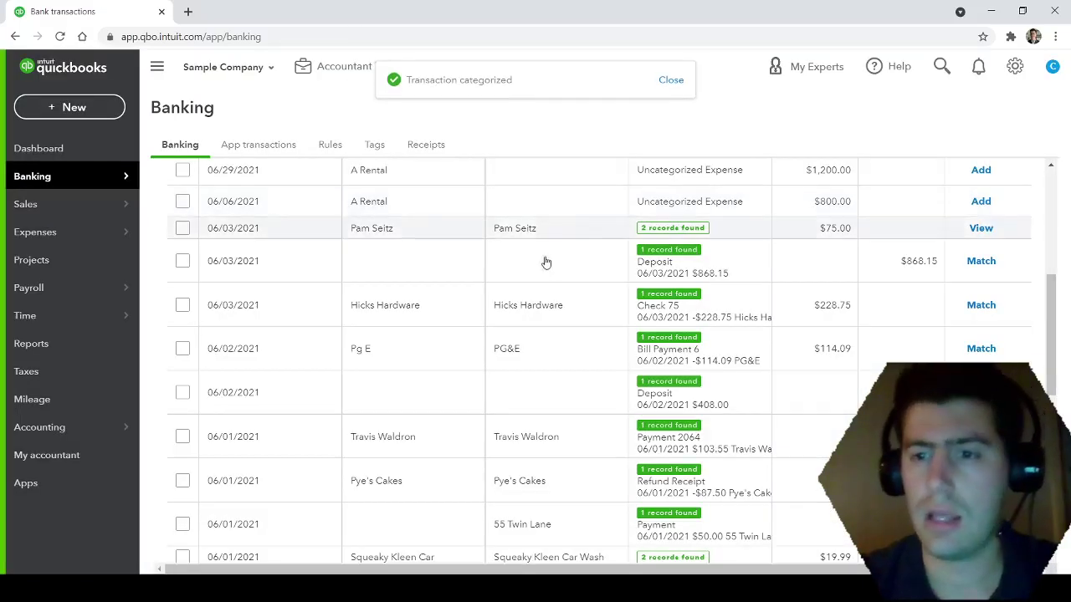
- Categorize the $868.15 deposit dated 06/03/2021 instead of matching it, with customer Cool Cars and category Design income, and add it
left_click(550, 268)
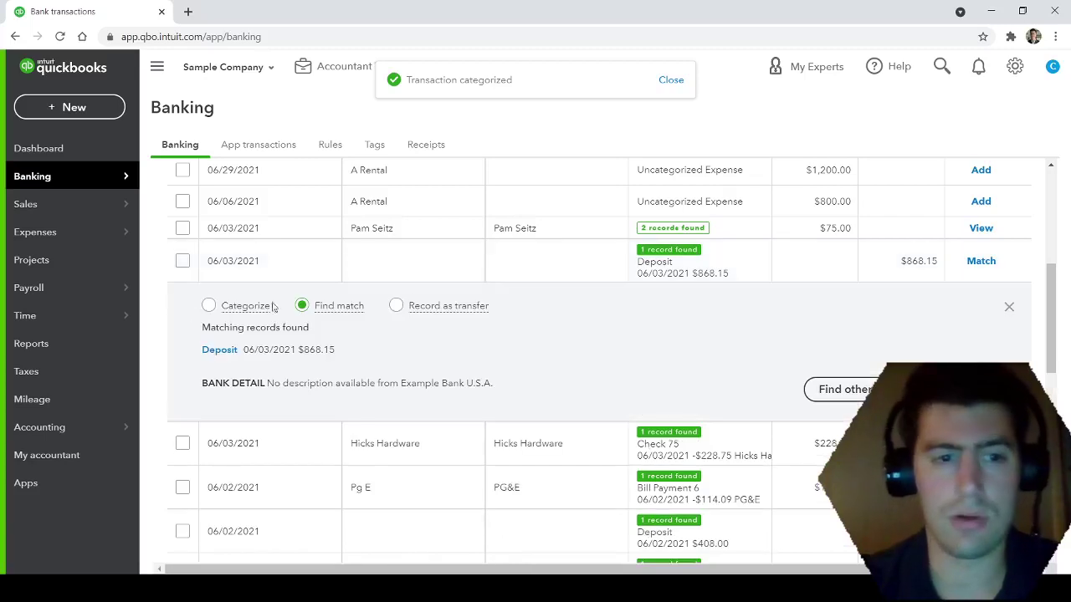
left_click(209, 306)
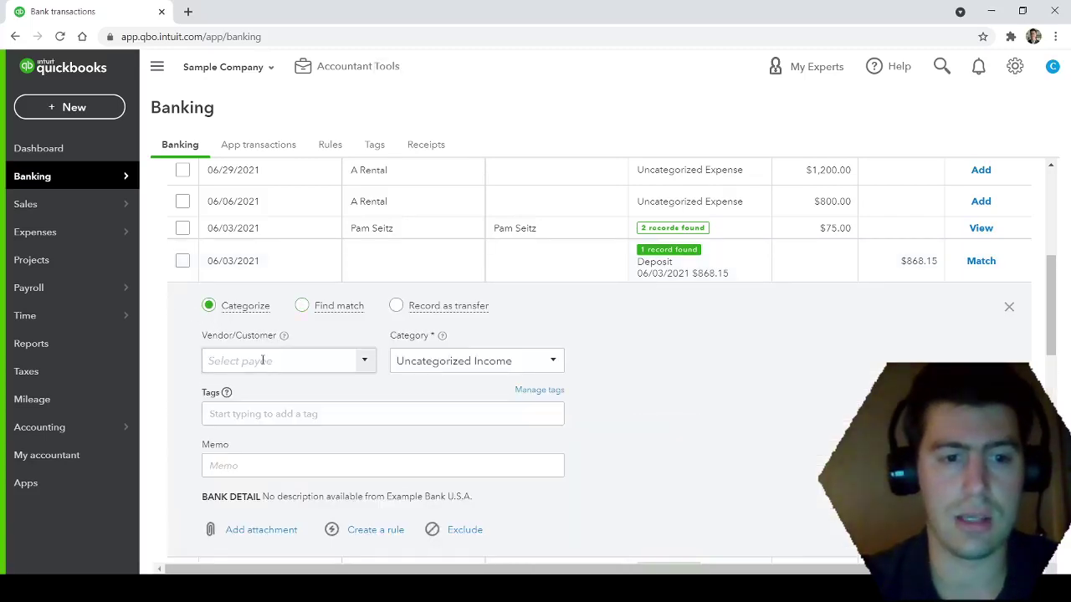
left_click(263, 359)
type("cool")
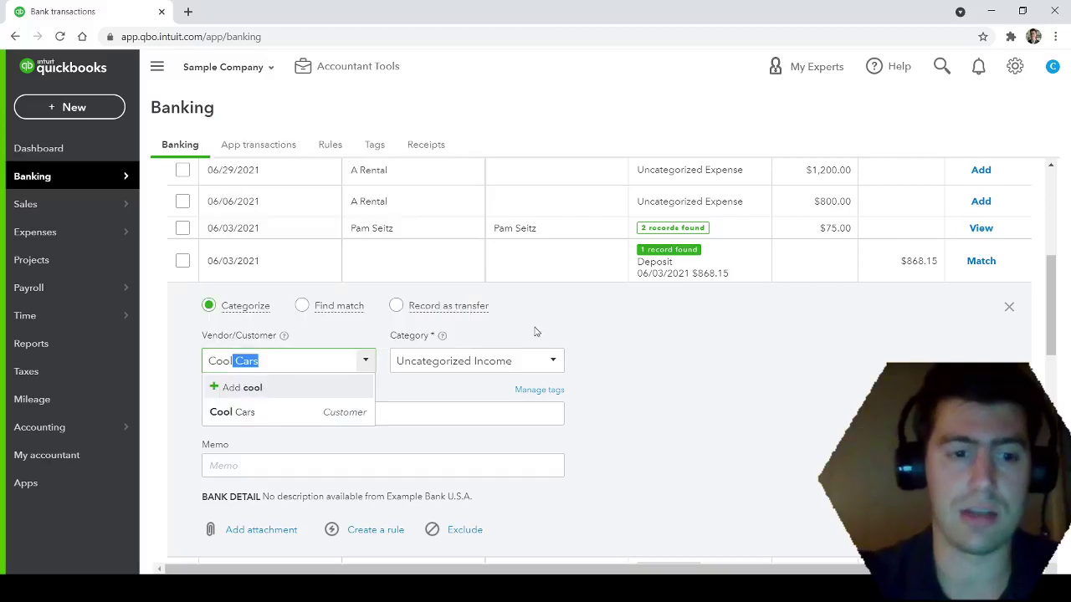
left_click(306, 414)
left_click(524, 364)
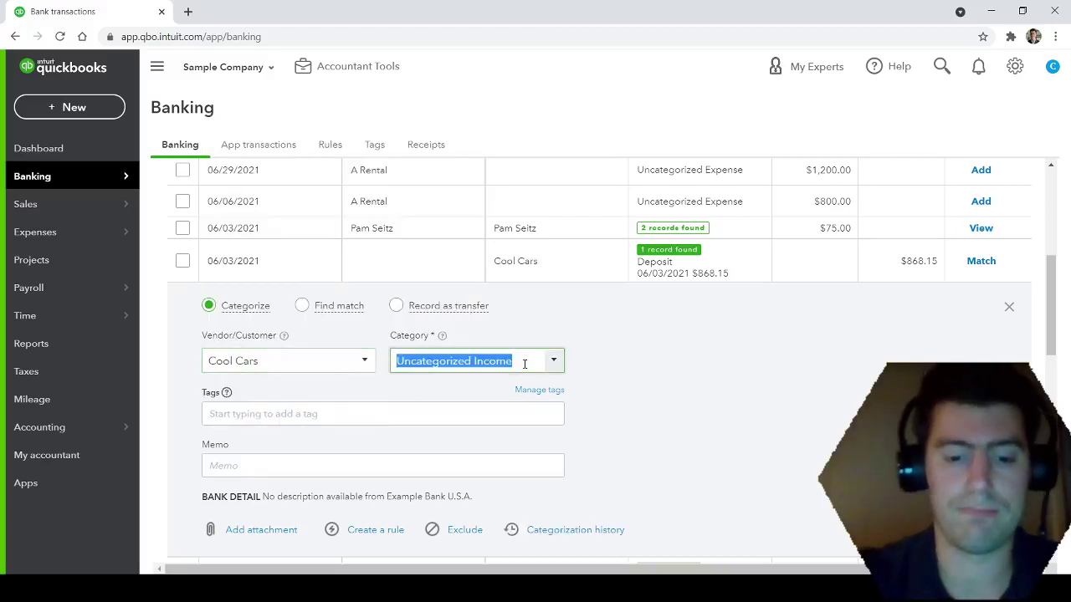
type("des")
left_click(468, 412)
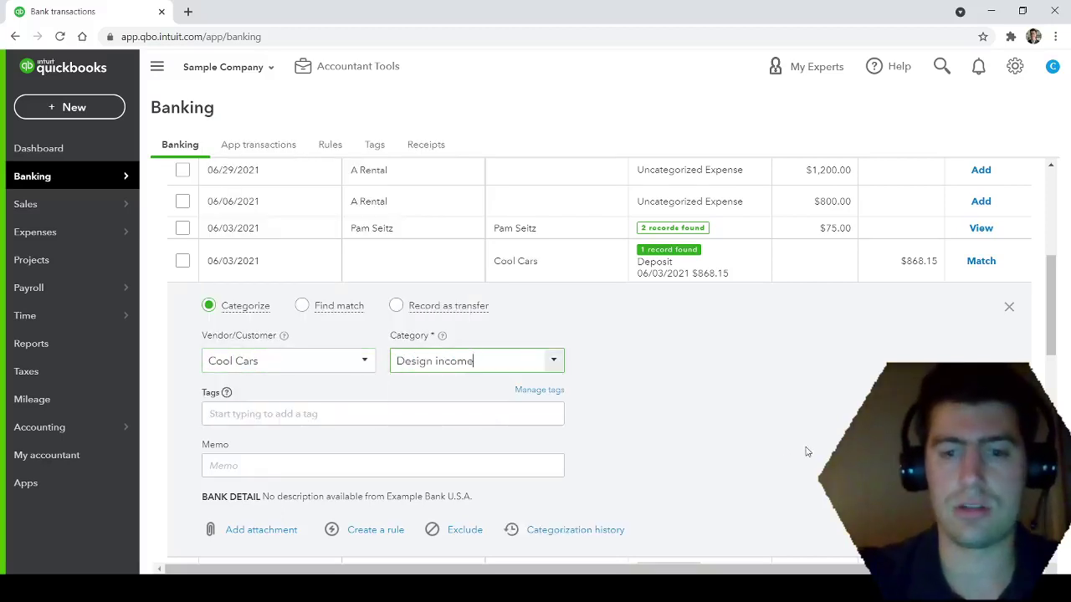
left_click(995, 530)
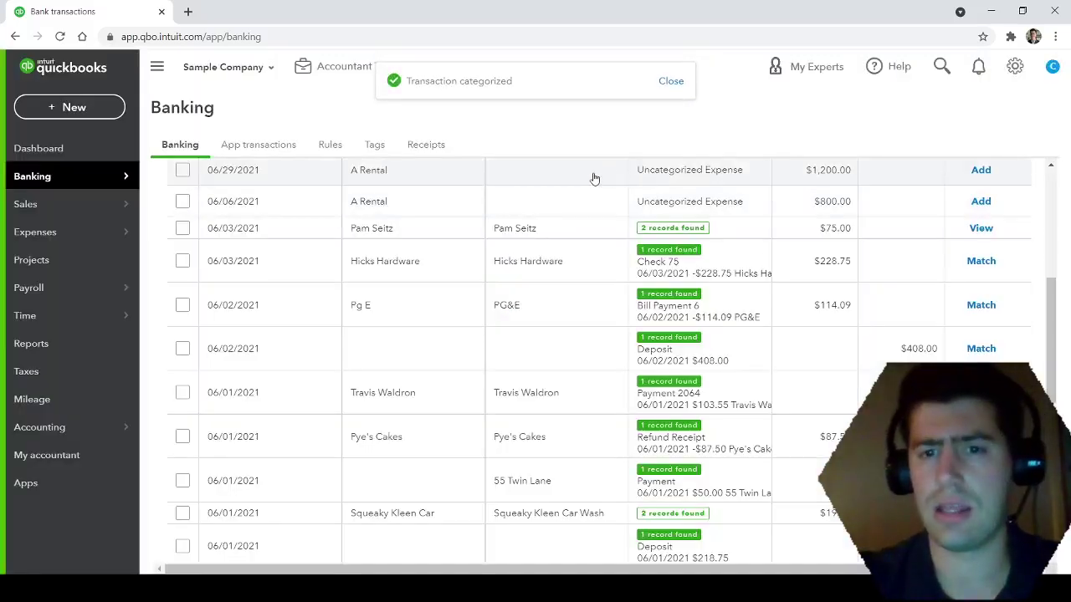
- Create Home Depot as a new vendor and use it as payee for the $1,200.00 A Rental expense
left_click(593, 177)
left_click(312, 259)
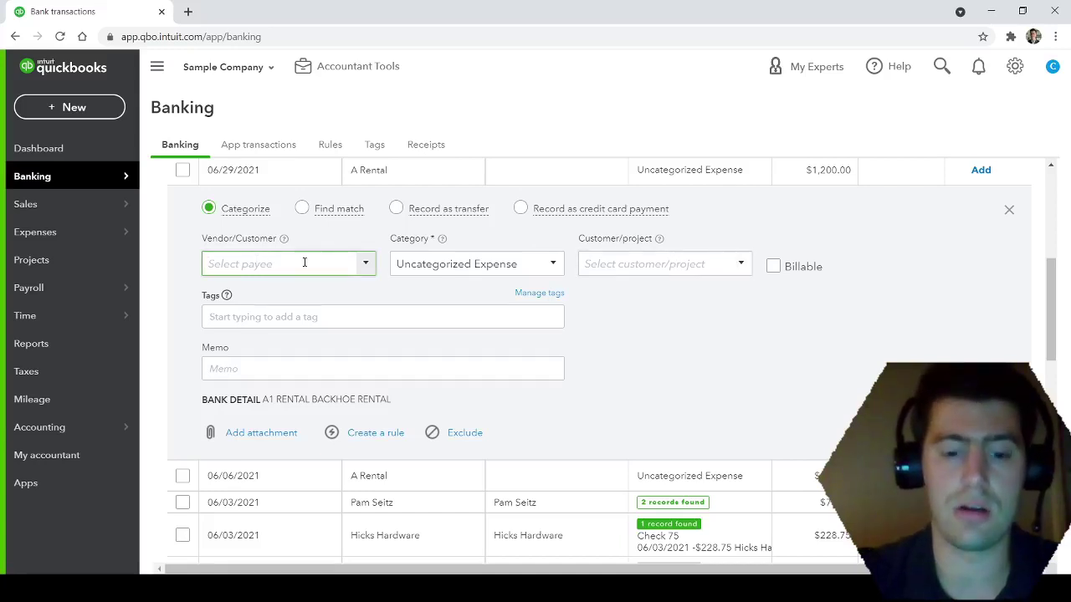
type("Wal")
key("BackSpace")
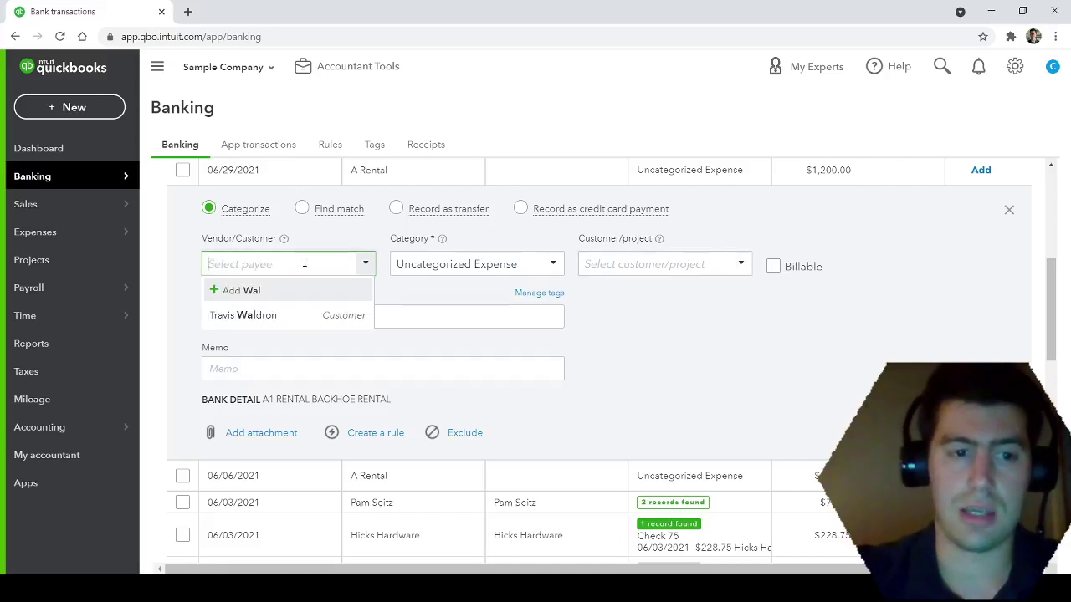
type("Home Depot")
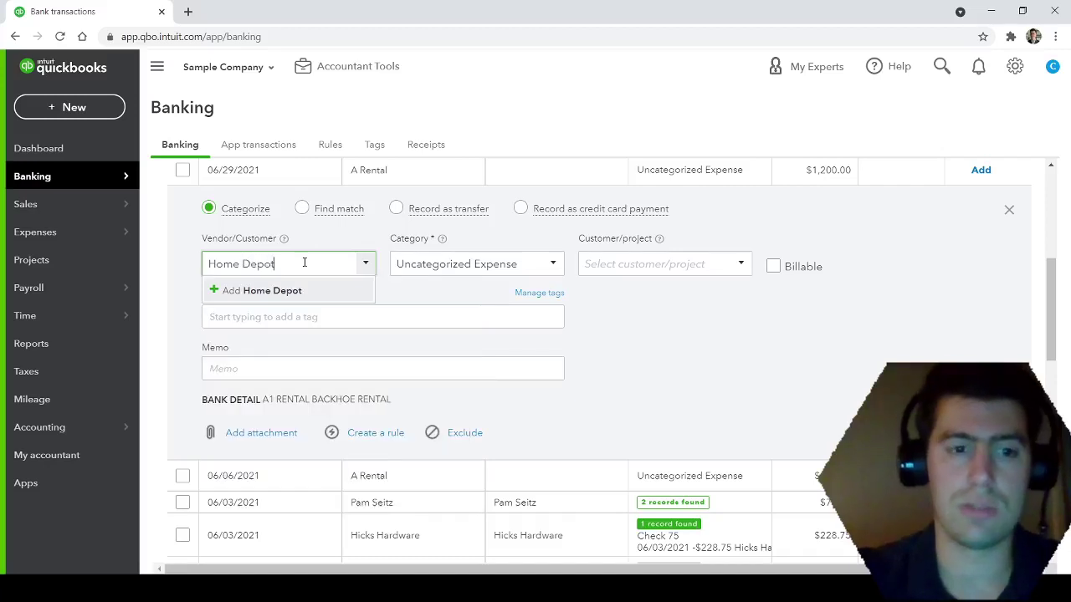
left_click(311, 293)
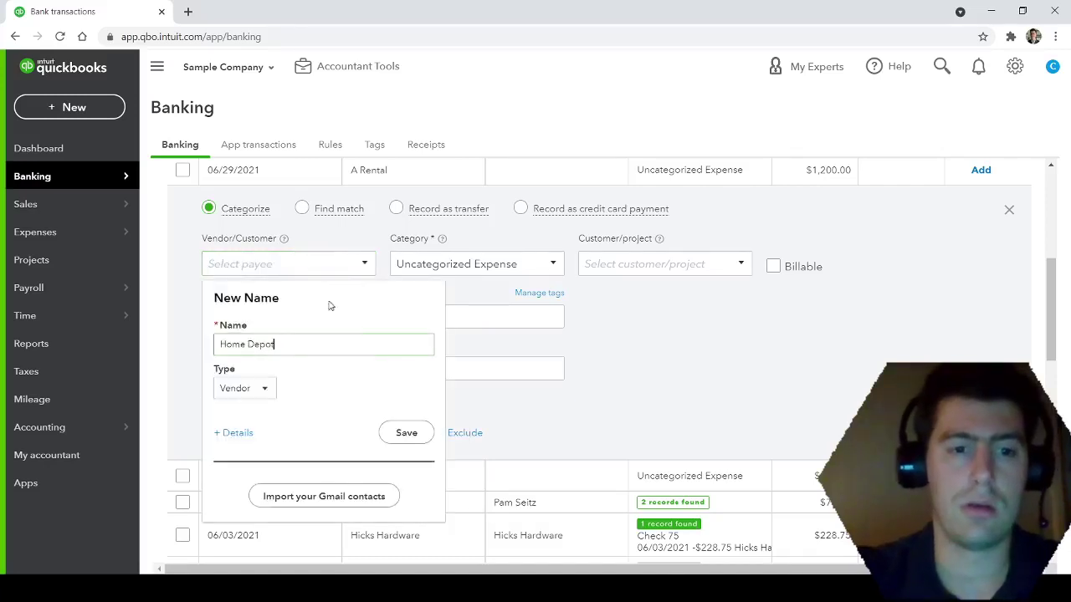
left_click(406, 432)
- Categorize the $1,200.00 expense as Equipment Rental under Job Expenses, assign it to the Bird House project and add it
left_click(531, 266)
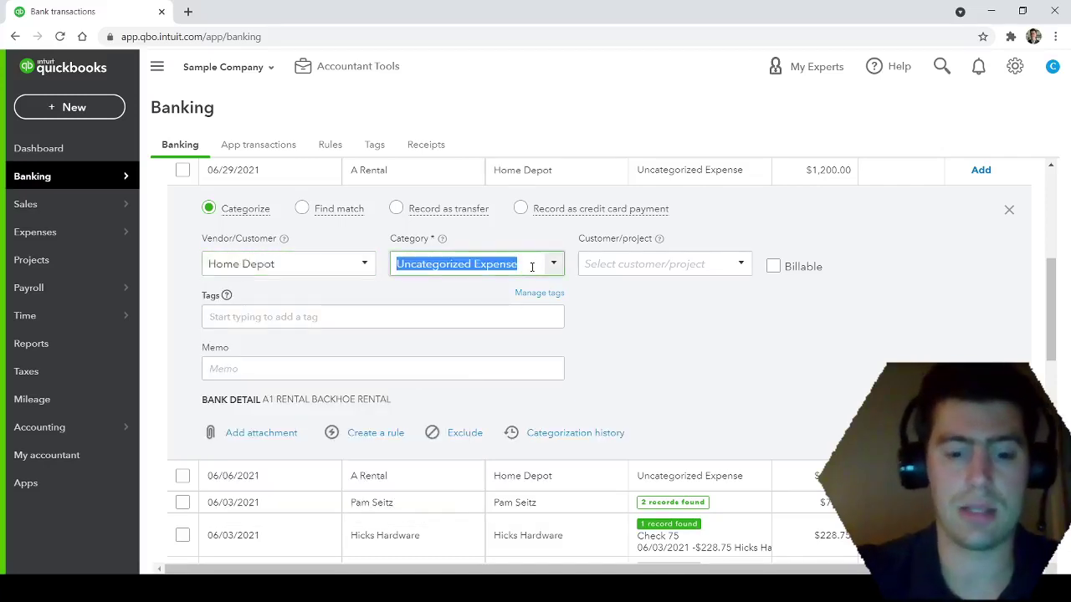
type("job")
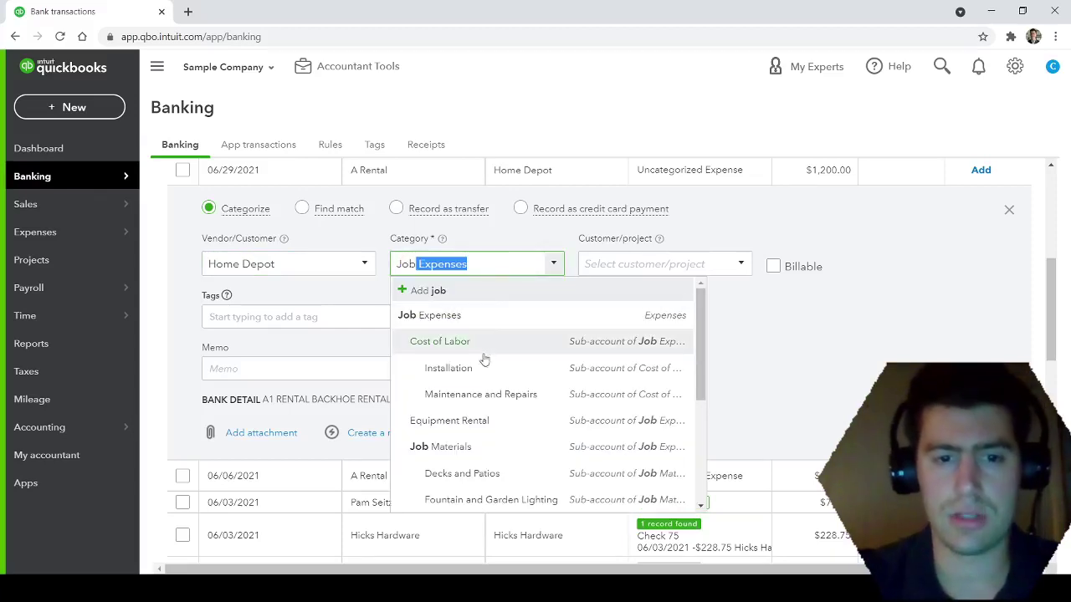
left_click(498, 426)
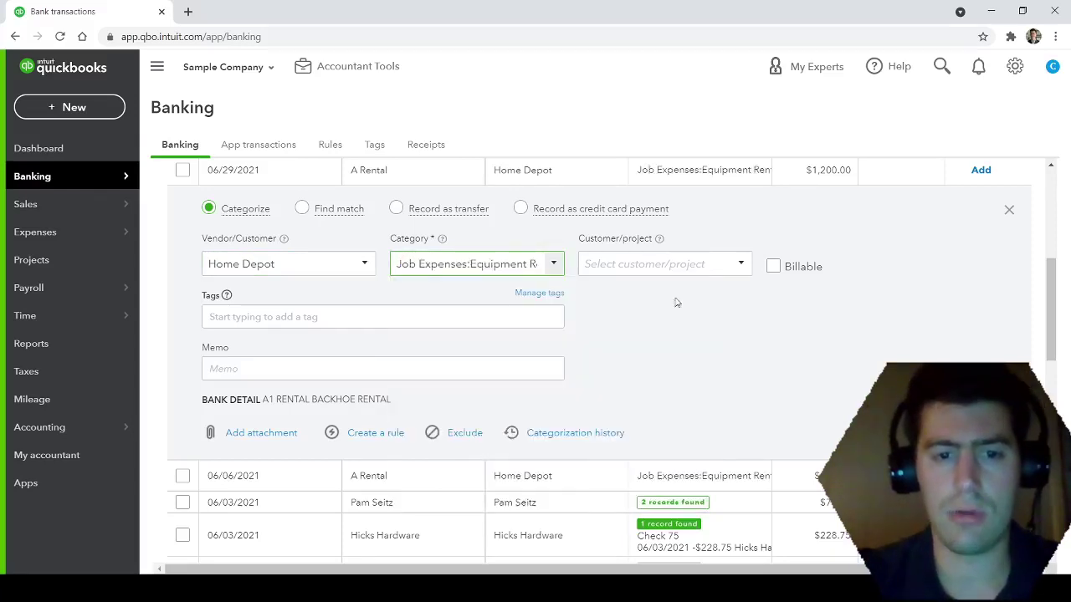
left_click(644, 266)
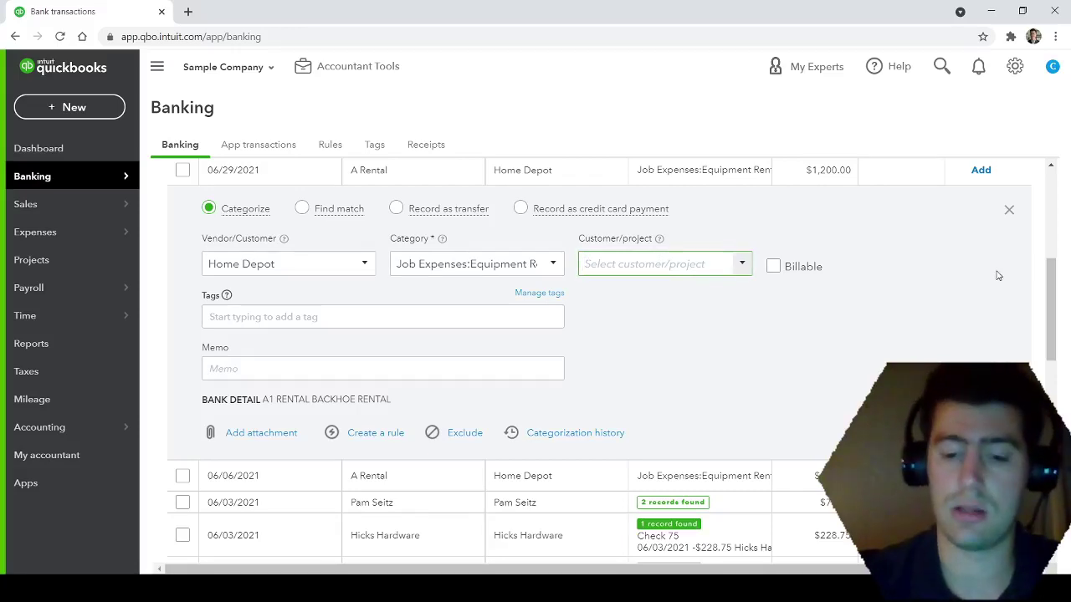
type("bird")
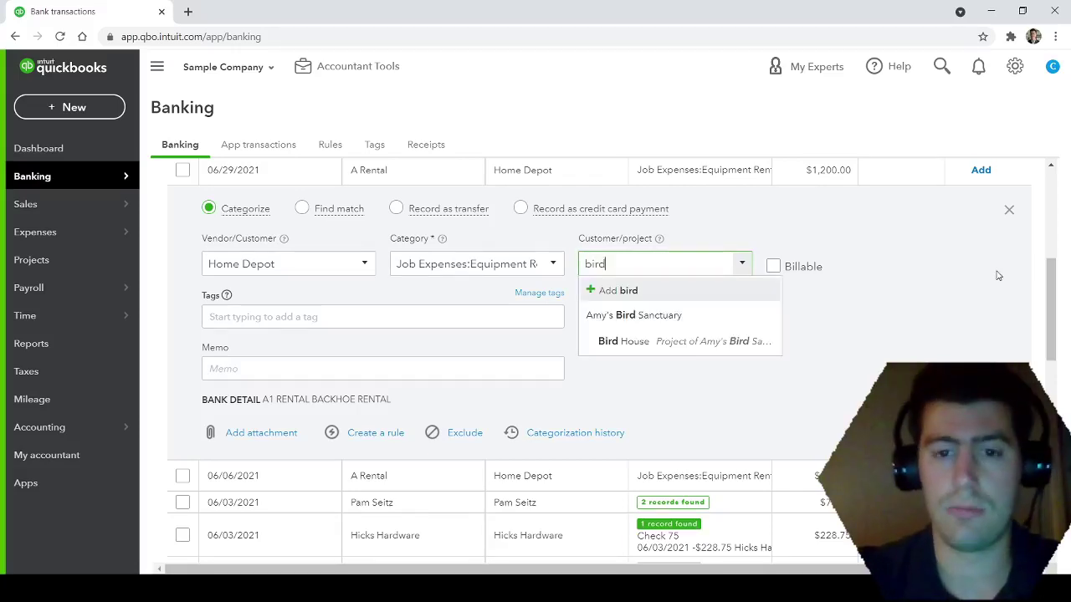
left_click(644, 345)
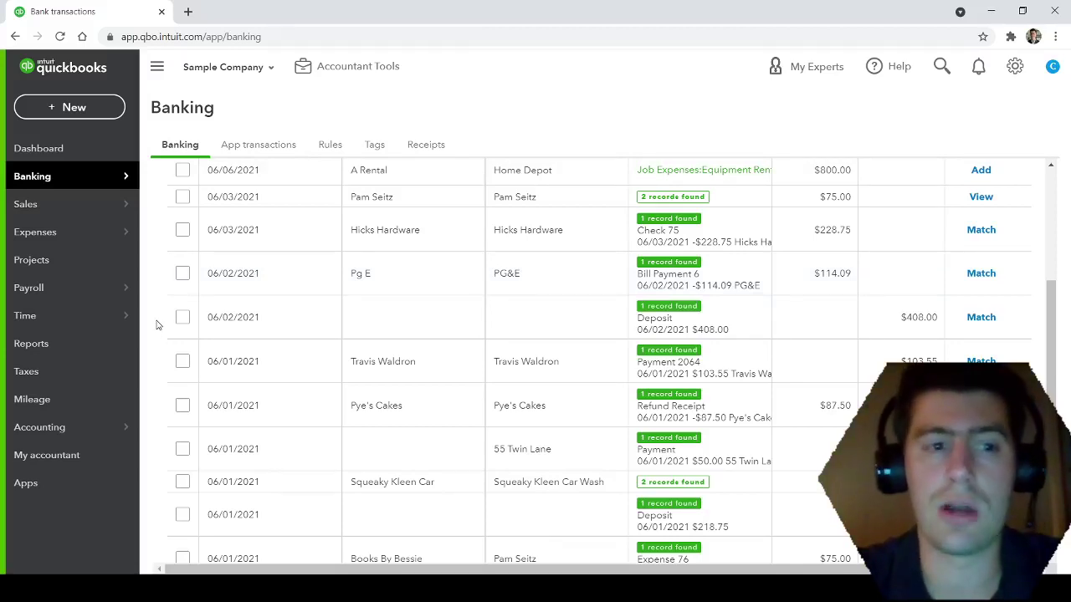
- Open the Bird House project's overview to review its income, costs and profit
left_click(34, 260)
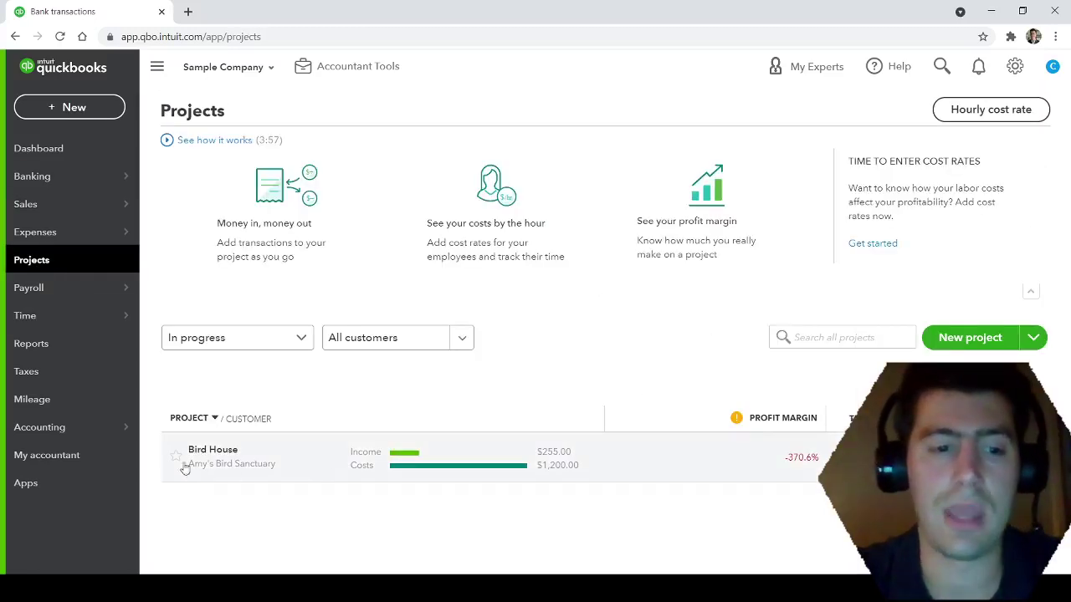
left_click(301, 458)
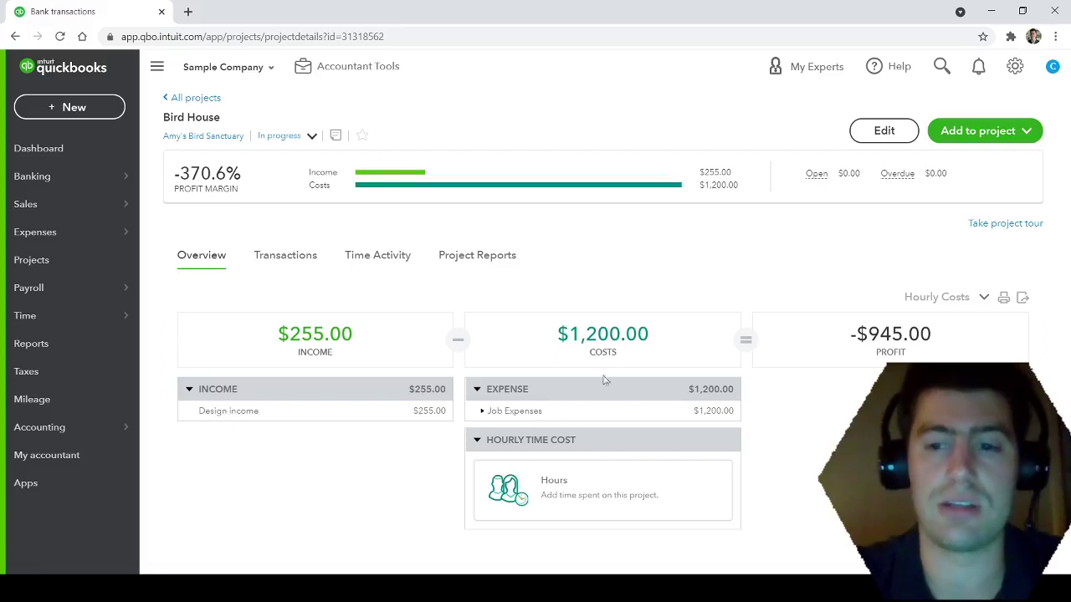
- Examine the income, costs and profit figures on the Bird House project's overview
left_click_drag(358, 334, 282, 337)
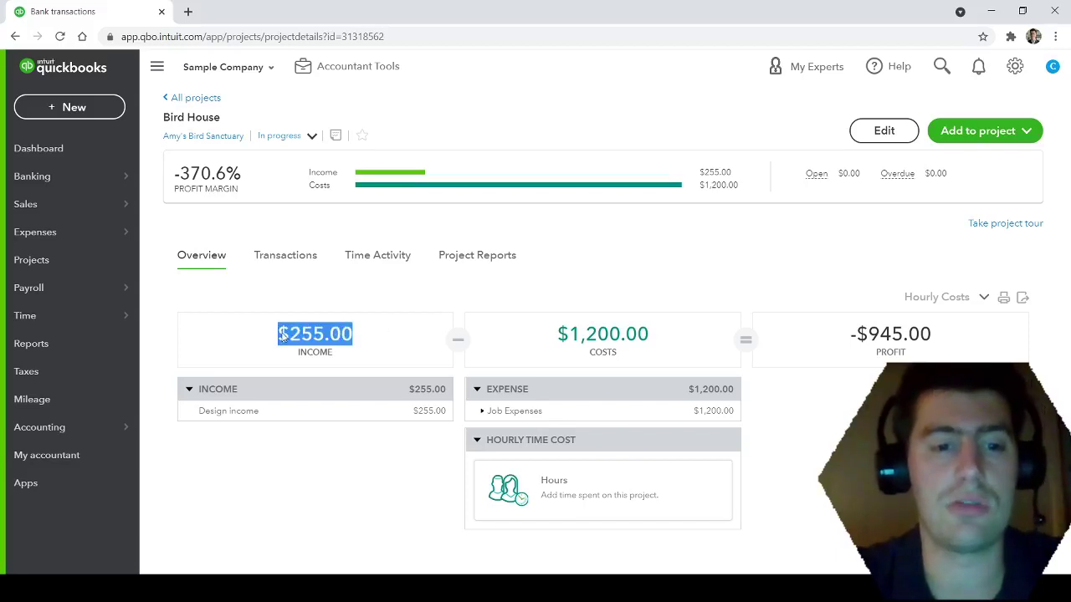
left_click(268, 341)
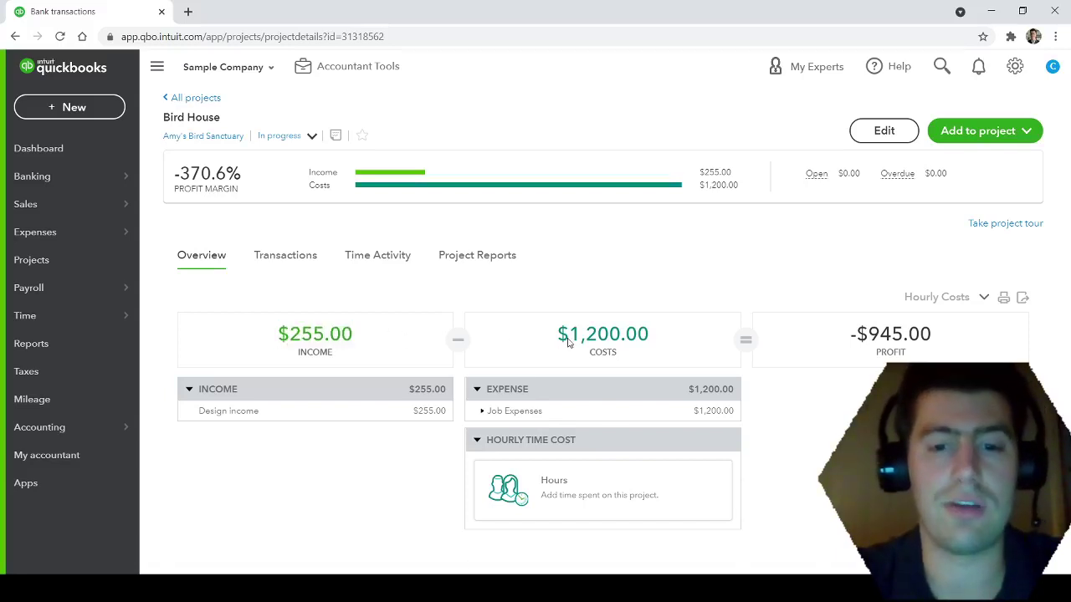
left_click_drag(559, 336, 672, 338)
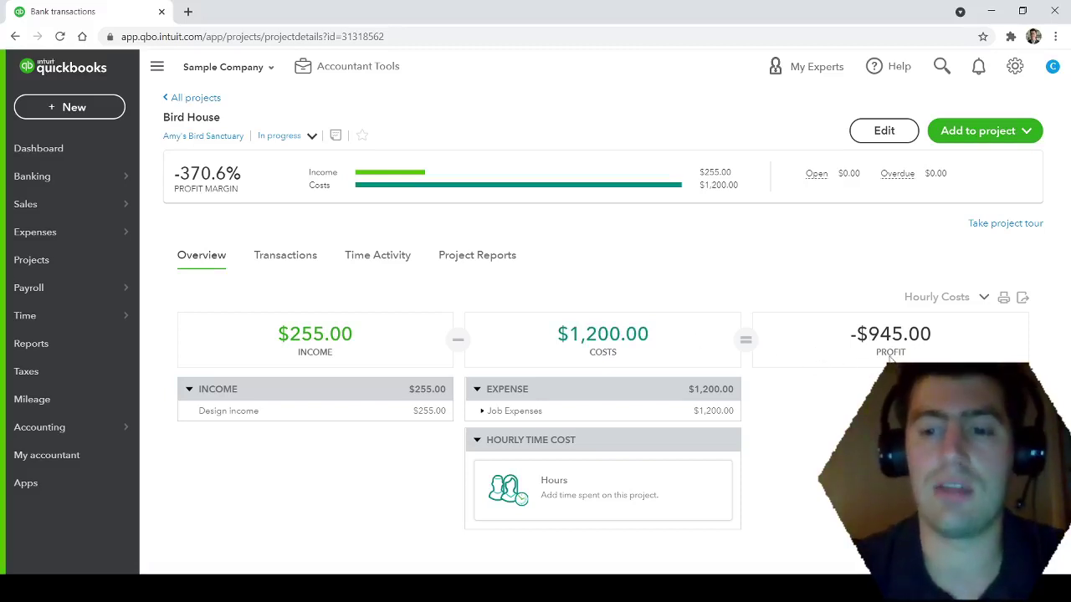
- Review the Bird House project's transactions and time activity, and open its Project profitability (without time costs) report
left_click(281, 260)
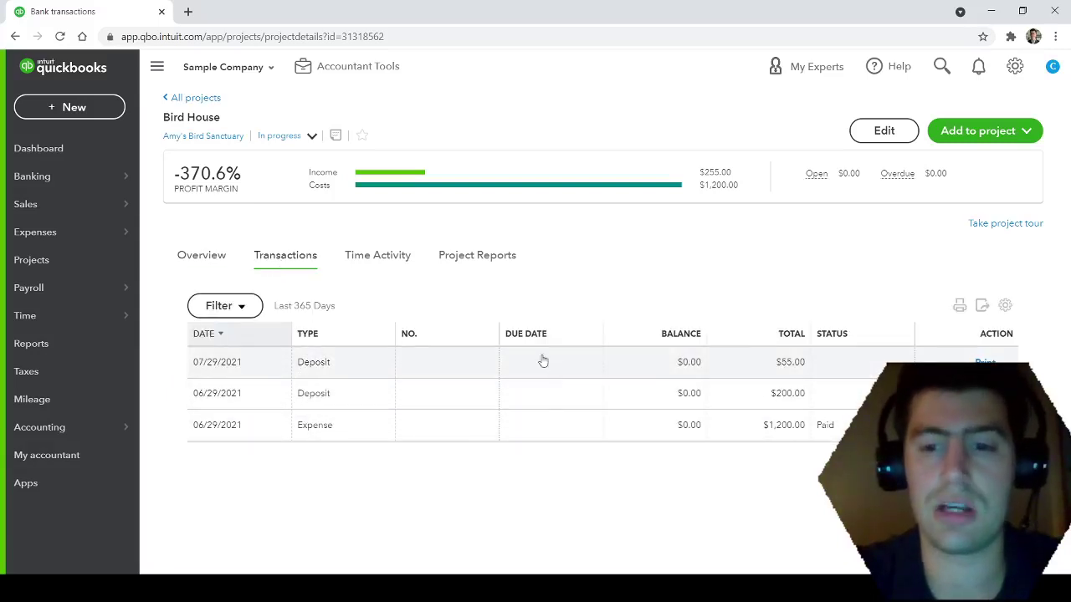
left_click(364, 261)
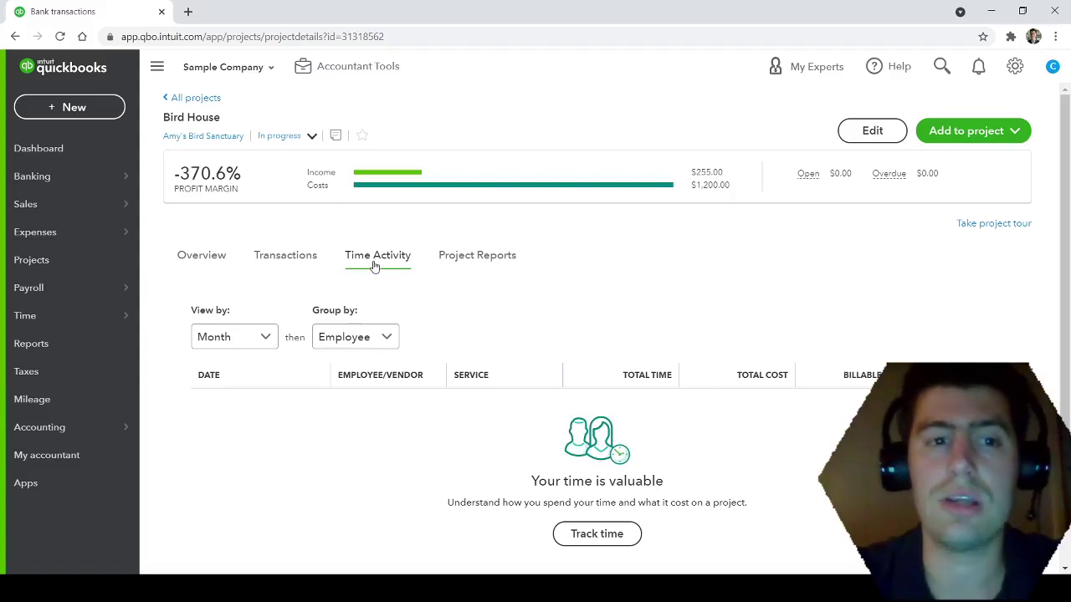
left_click(469, 262)
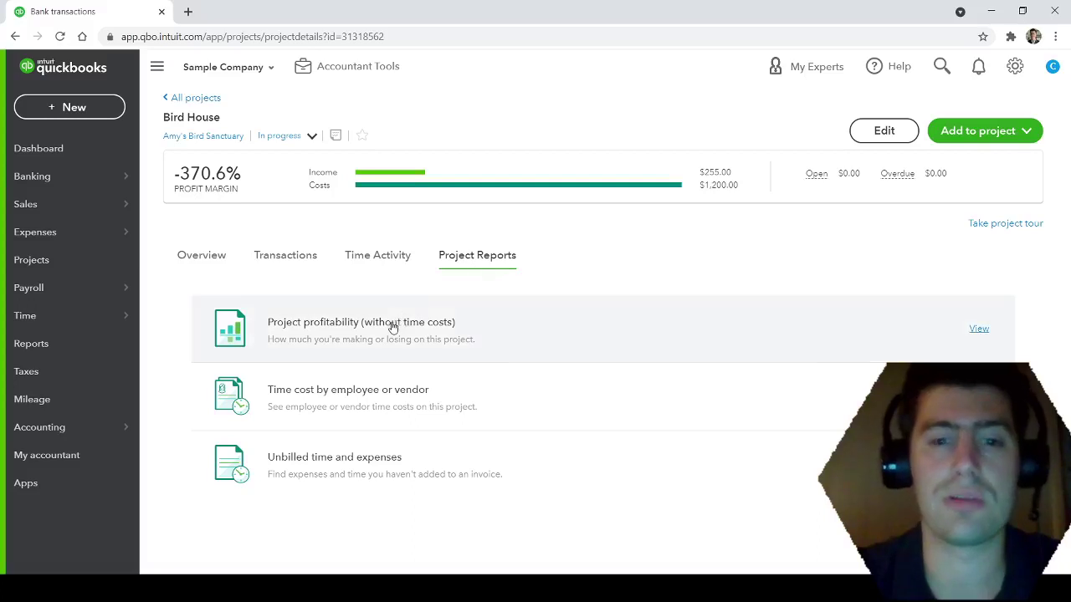
left_click(392, 326)
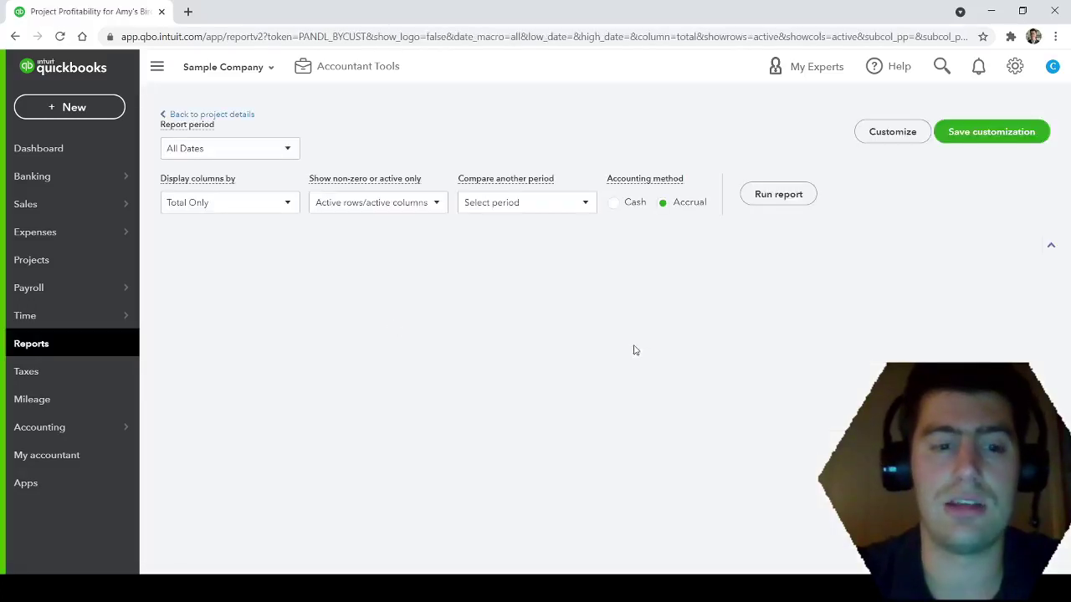